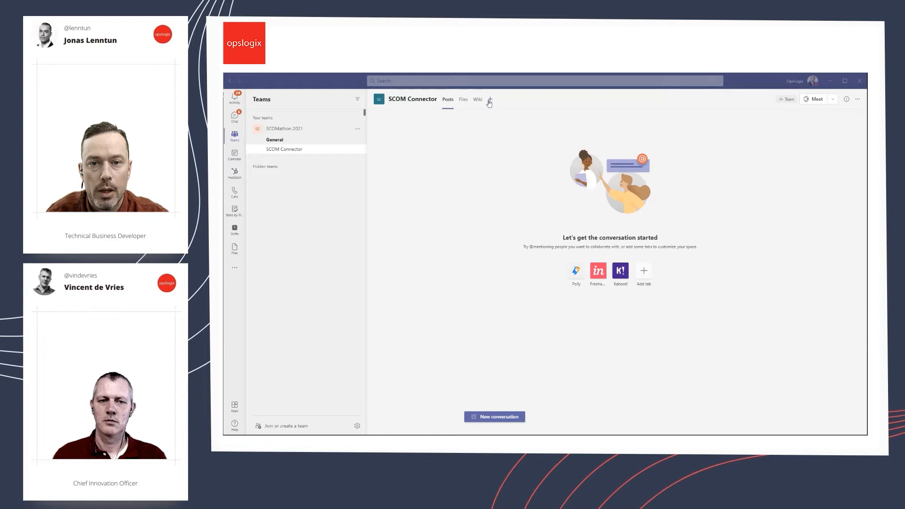
Step: Add the OpsLogix SCOM Connector app as a new tab in the SCOM Connector channel
{"action": "left_click", "coordinate": [489, 103]}
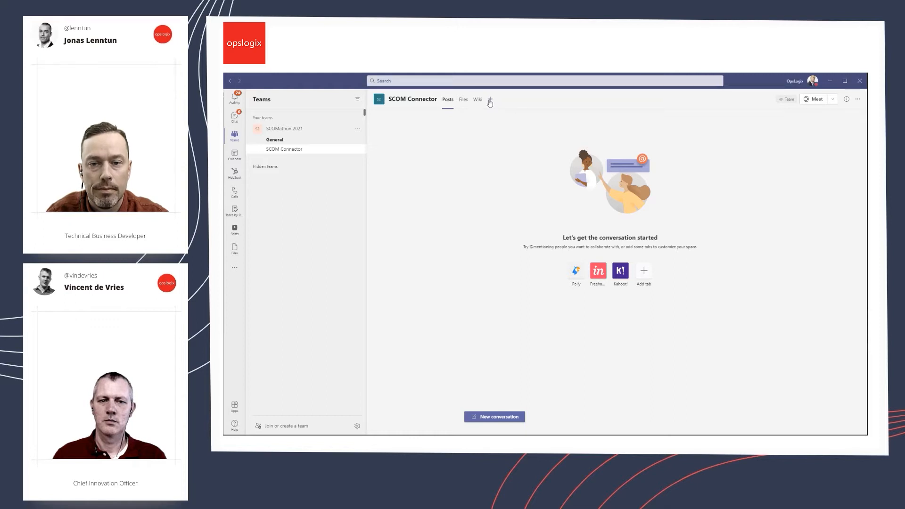
{"action": "type", "text": "SCOM"}
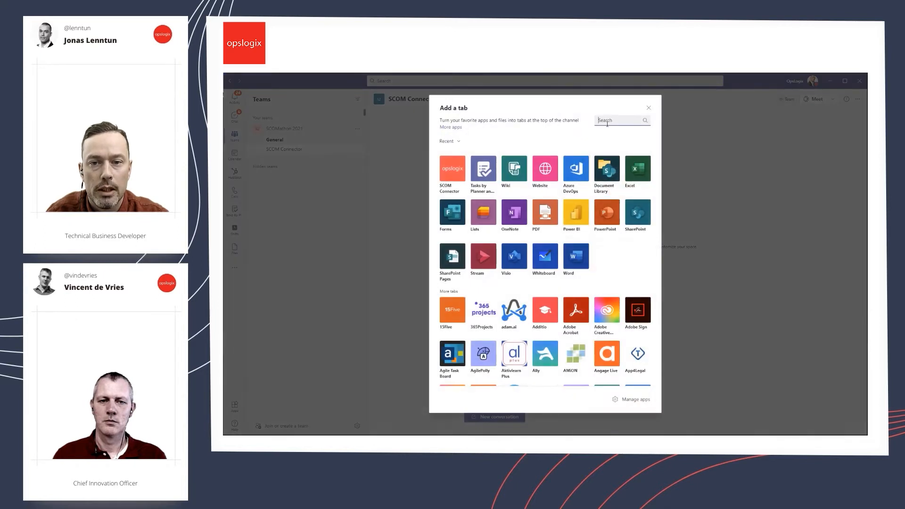
{"action": "left_click", "coordinate": [452, 172]}
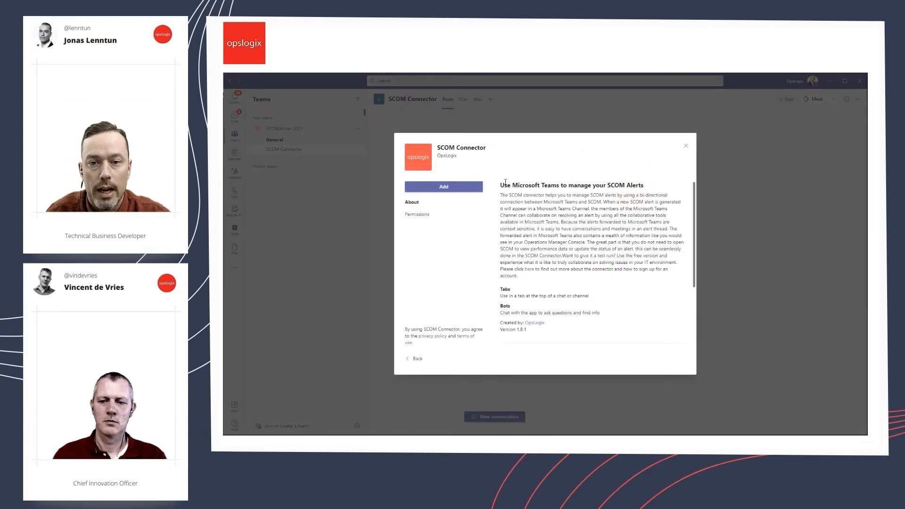
{"action": "left_click", "coordinate": [446, 191]}
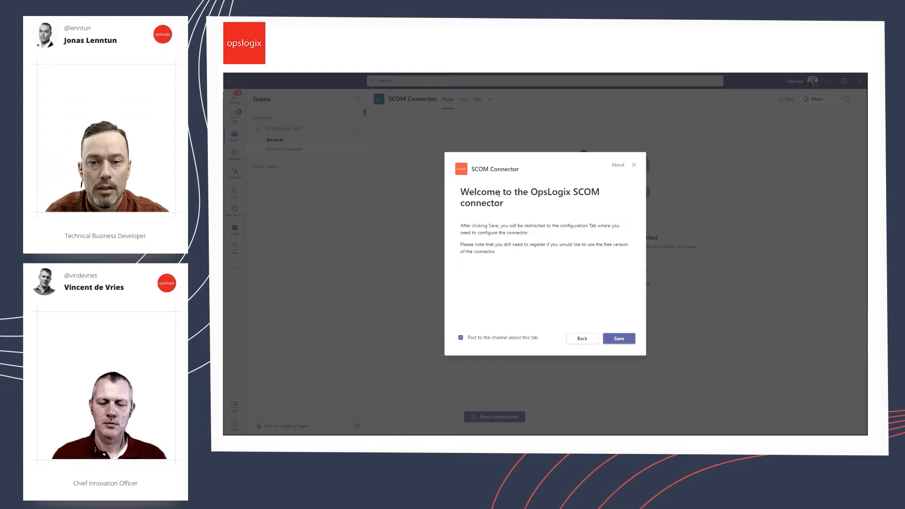
Step: Read the connector's welcome notes about configuration and registration, and save the new channel tab
{"action": "left_click_drag", "start_coordinate": [460, 225], "coordinate": [541, 237]}
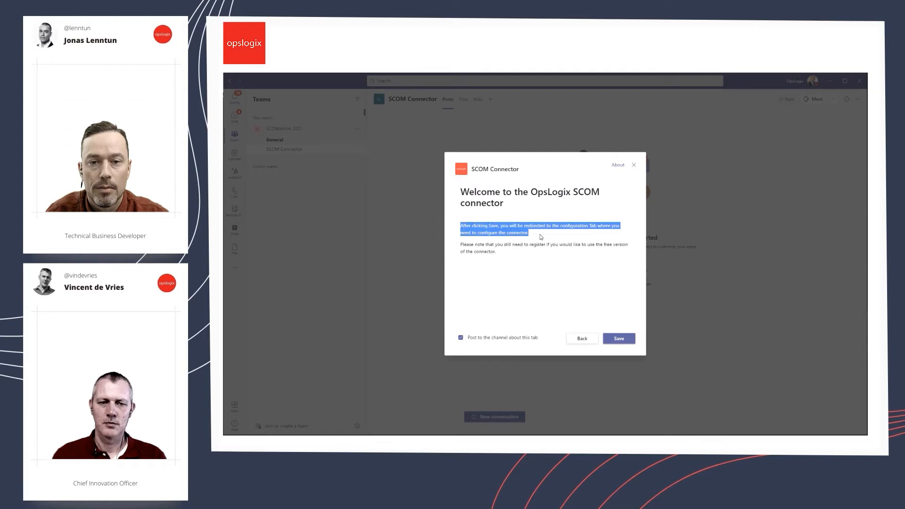
{"action": "left_click", "coordinate": [508, 256]}
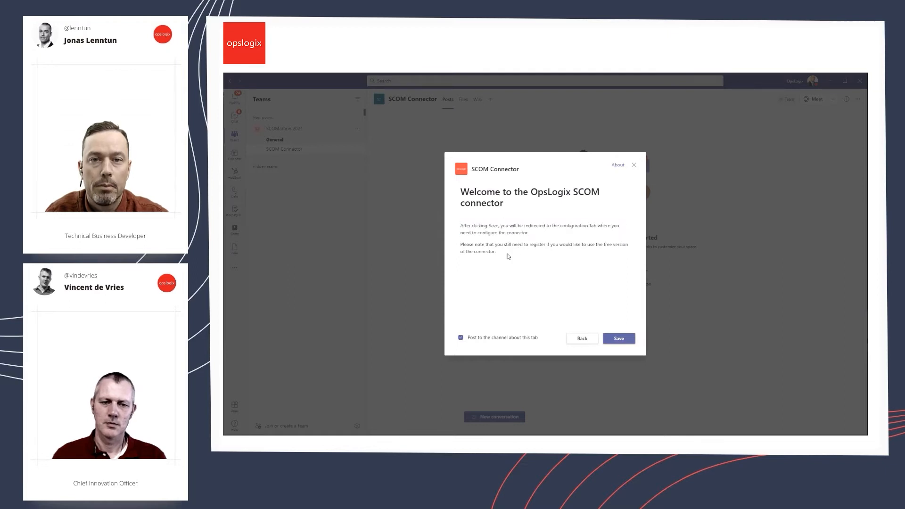
{"action": "left_click_drag", "start_coordinate": [504, 256], "coordinate": [461, 243]}
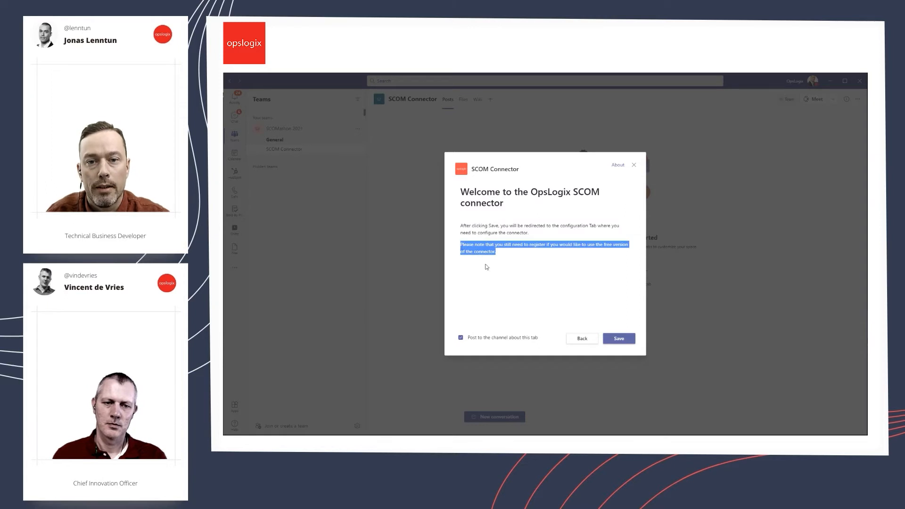
{"action": "left_click", "coordinate": [507, 280]}
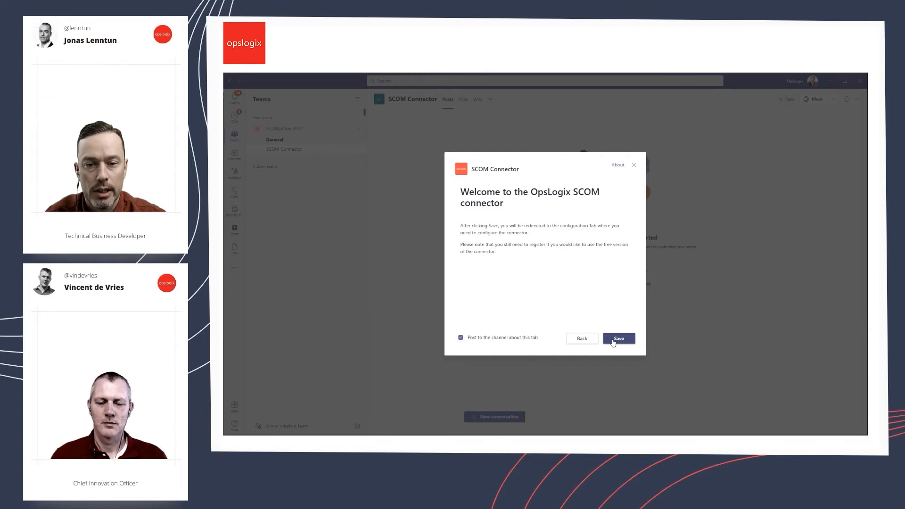
{"action": "left_click", "coordinate": [613, 339]}
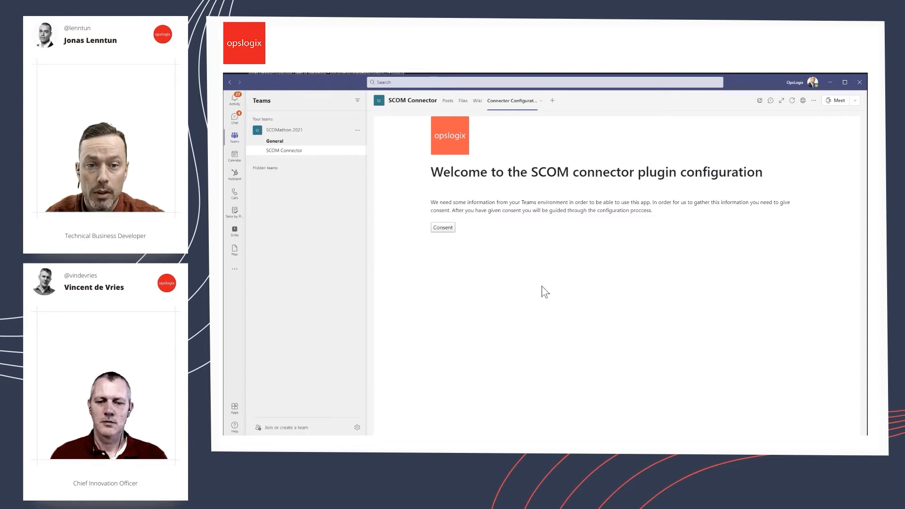
Step: Start the consent for the connector plugin and sign in to Microsoft with the account password
{"action": "left_click", "coordinate": [444, 230]}
{"action": "type", "text": "********"}
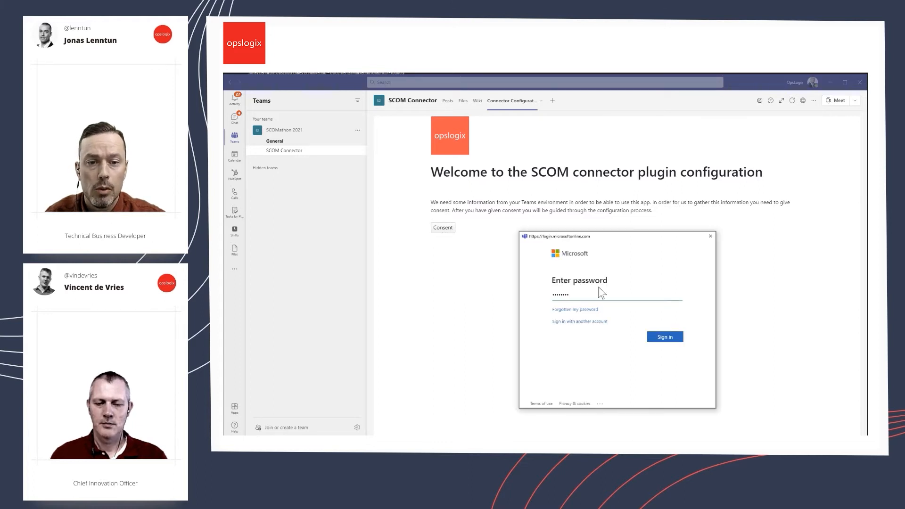
{"action": "left_click", "coordinate": [665, 337]}
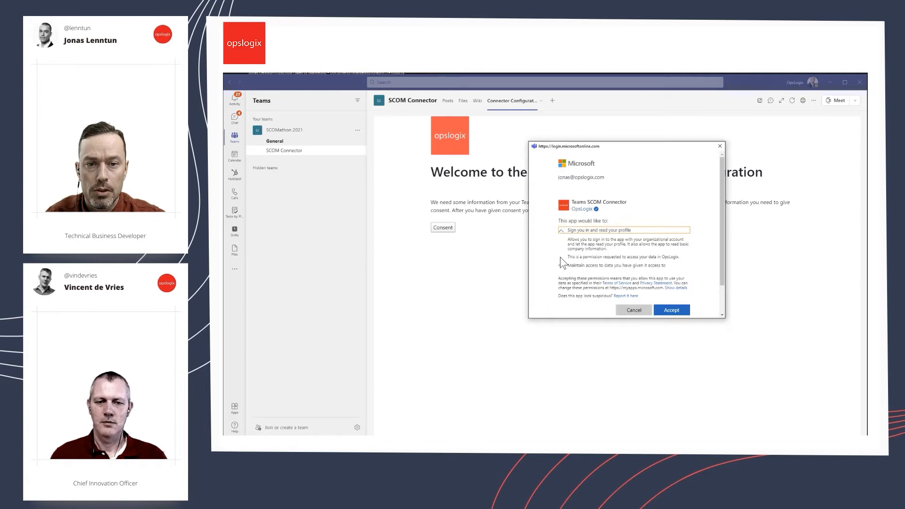
Step: Expand the permission to maintain access to data, enlarge the consent window and accept the requested permissions
{"action": "left_click", "coordinate": [561, 267]}
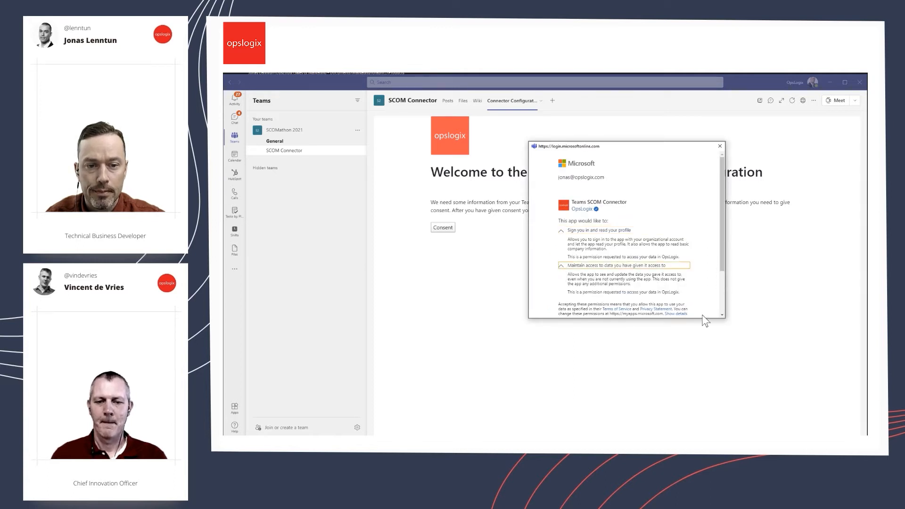
{"action": "left_click_drag", "start_coordinate": [700, 319], "coordinate": [697, 374]}
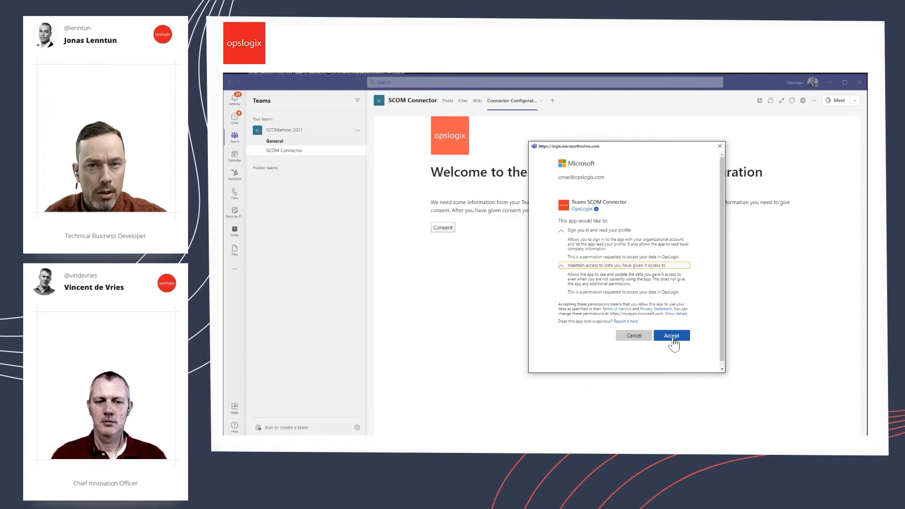
{"action": "left_click", "coordinate": [673, 339]}
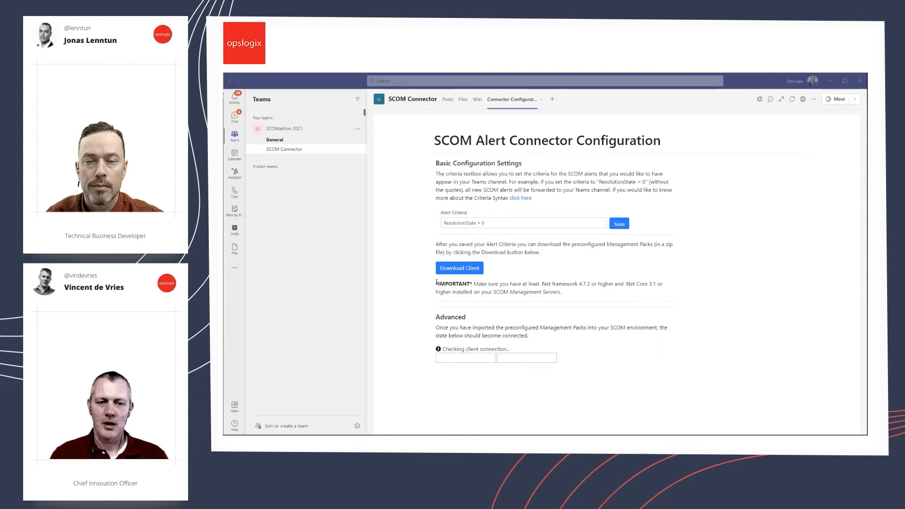
Step: Examine the .NET Framework and .NET Core version requirements for the SCOM management servers
{"action": "left_click_drag", "start_coordinate": [437, 282], "coordinate": [562, 293]}
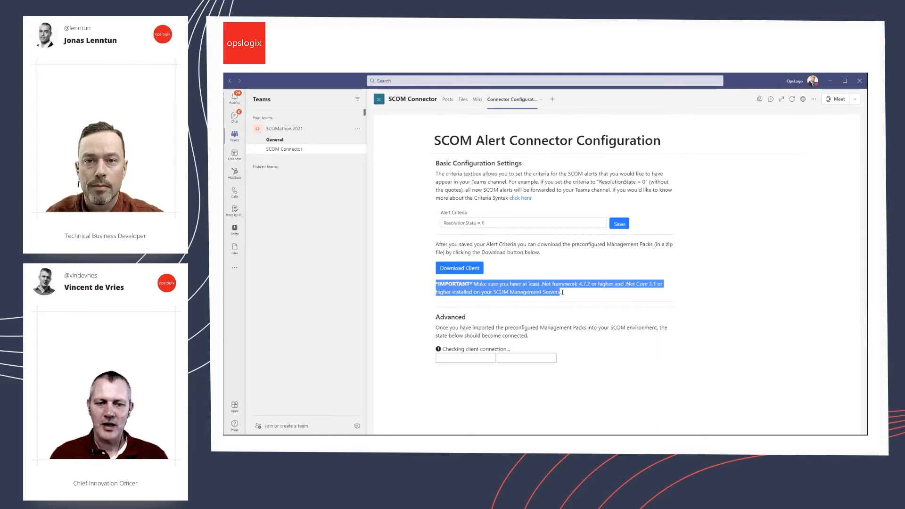
{"action": "left_click", "coordinate": [568, 284]}
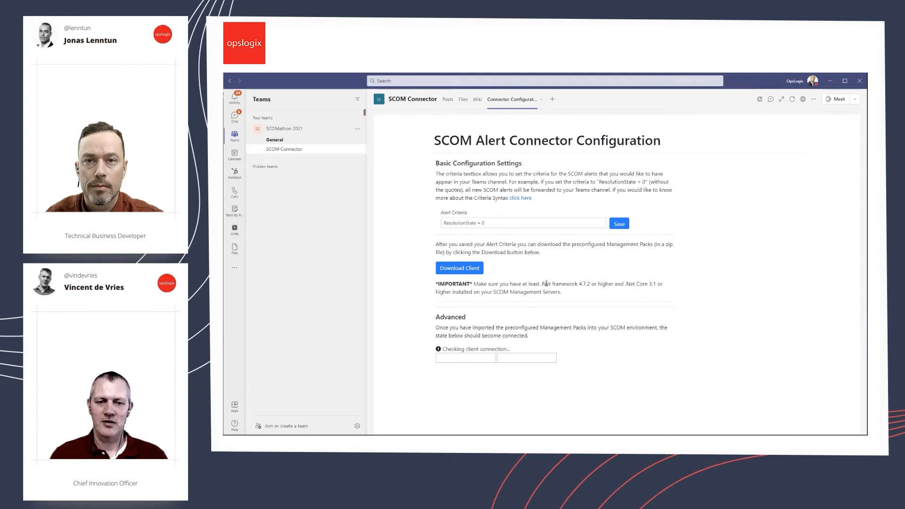
{"action": "left_click_drag", "start_coordinate": [540, 284], "coordinate": [591, 286]}
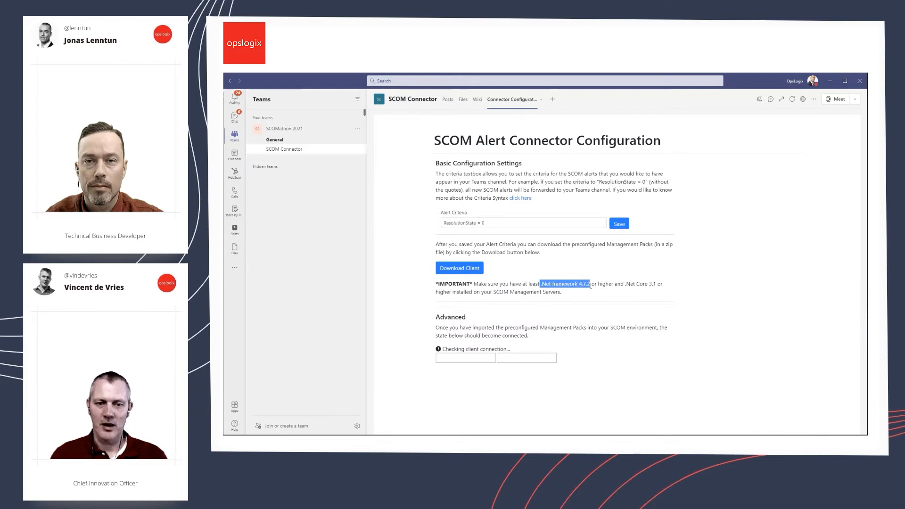
{"action": "left_click", "coordinate": [625, 284]}
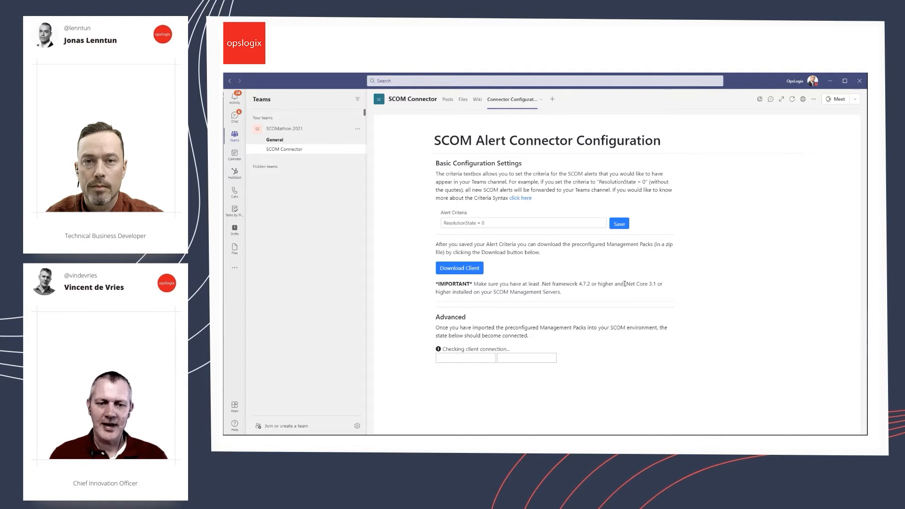
{"action": "left_click_drag", "start_coordinate": [624, 284], "coordinate": [657, 286]}
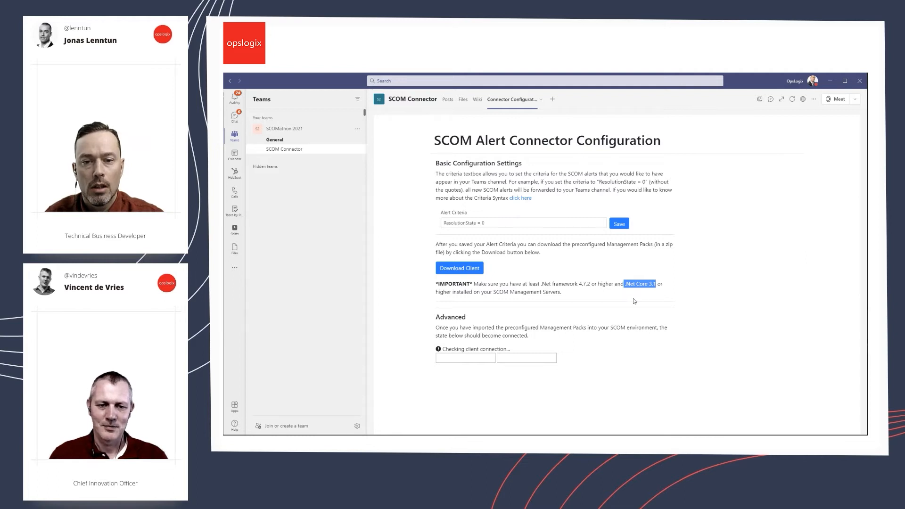
Step: Save the alert criteria as "ResolutionState = 3 and Severity != 1" and download the client with the preconfigured management packs
{"action": "left_click", "coordinate": [502, 223]}
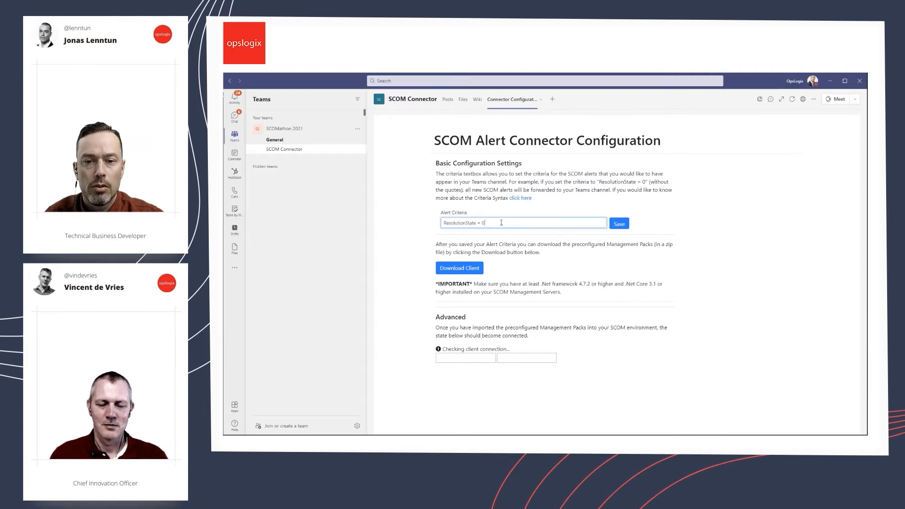
{"action": "left_click_drag", "start_coordinate": [521, 223], "coordinate": [439, 224]}
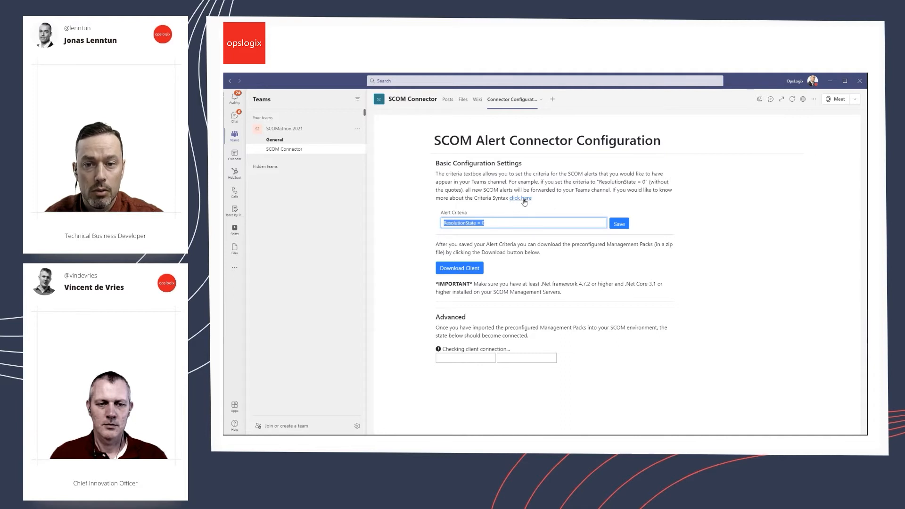
{"action": "type", "text": "ResolutionState = 3 and Severity != 1"}
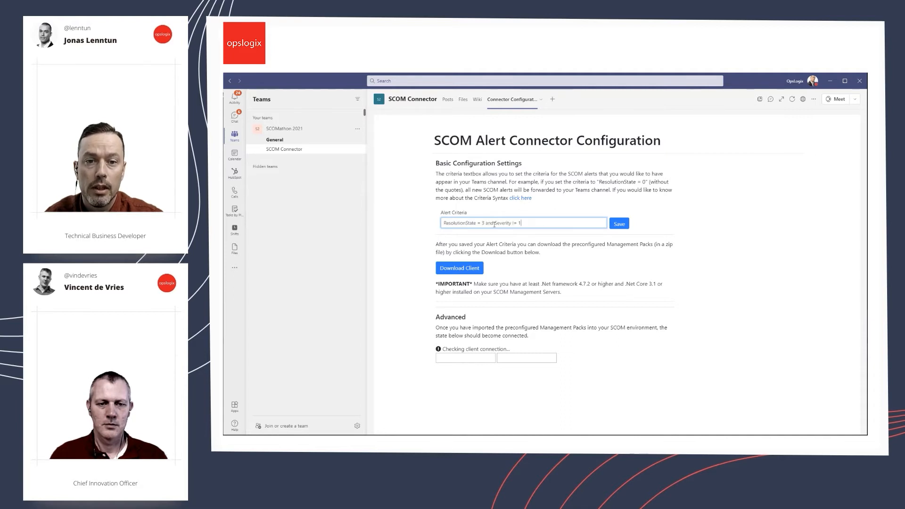
{"action": "left_click", "coordinate": [620, 225]}
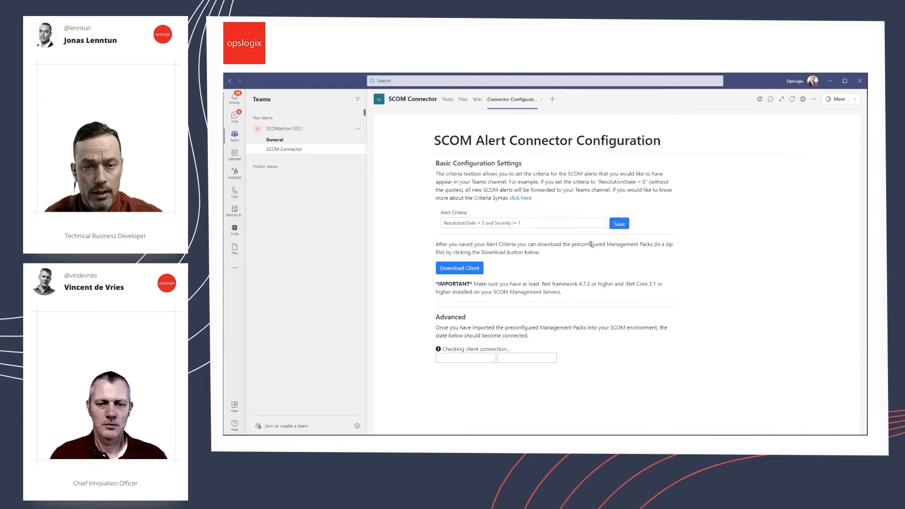
{"action": "left_click", "coordinate": [461, 268]}
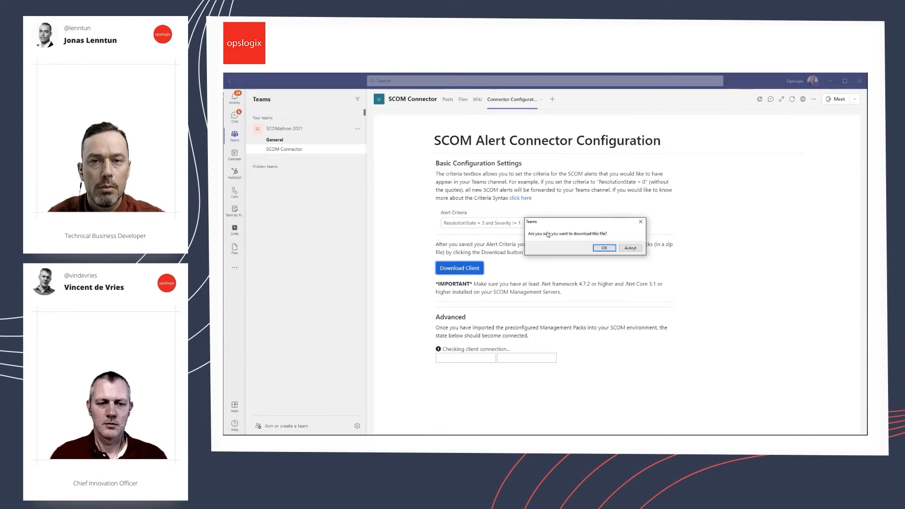
{"action": "left_click", "coordinate": [605, 248]}
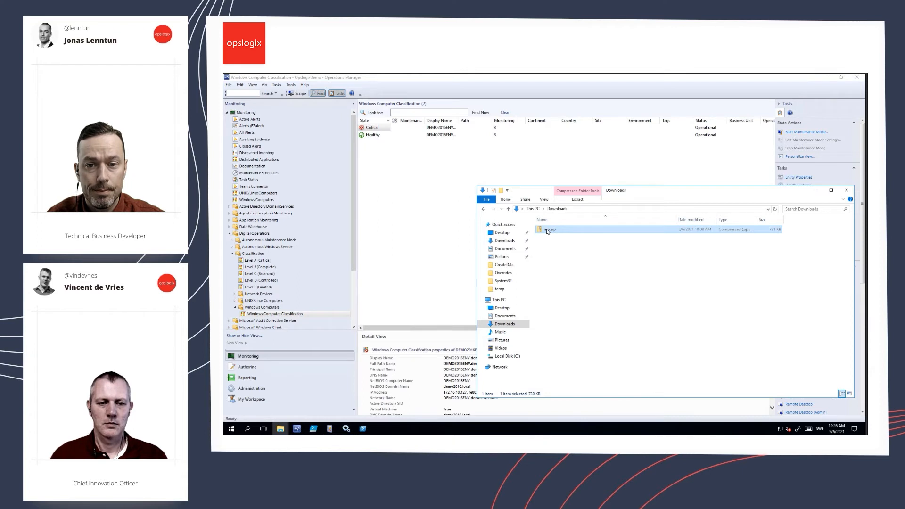
Step: In File Explorer on the SCOM server, extract mp.zip within Downloads and close both folder windows
{"action": "right_click", "coordinate": [547, 229]}
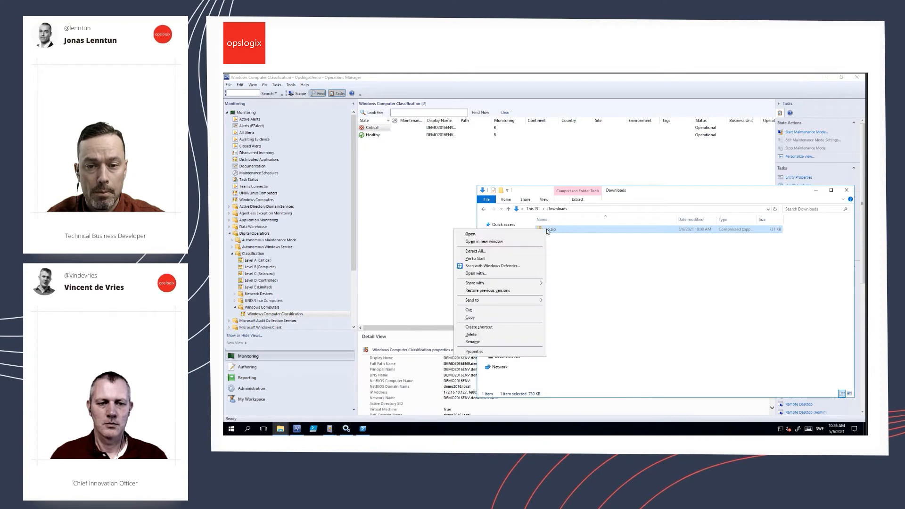
{"action": "left_click", "coordinate": [533, 250]}
{"action": "left_click", "coordinate": [603, 313]}
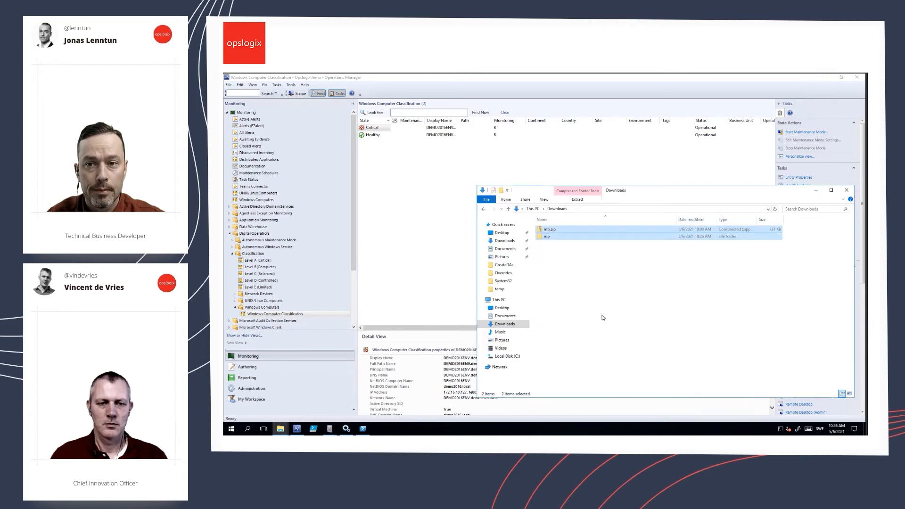
{"action": "left_click", "coordinate": [367, 98]}
{"action": "key", "text": "BackSpace"}
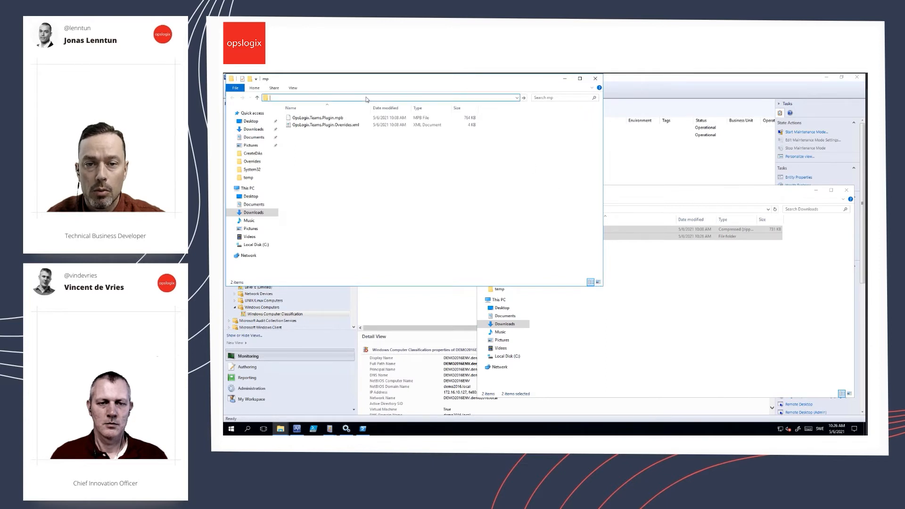
{"action": "left_click", "coordinate": [594, 83]}
{"action": "left_click", "coordinate": [846, 190]}
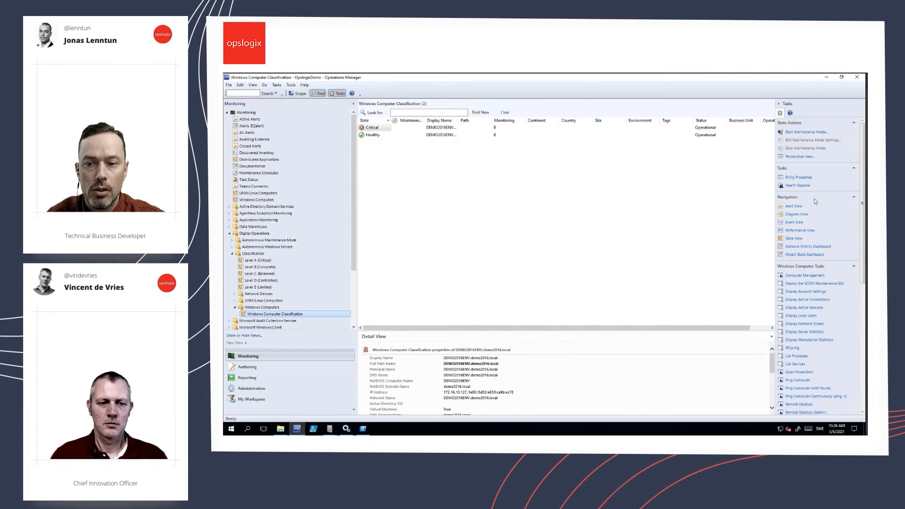
Step: In the SCOM administration workspace, start importing management packs from disk without searching the online catalog for dependencies
{"action": "left_click", "coordinate": [256, 389]}
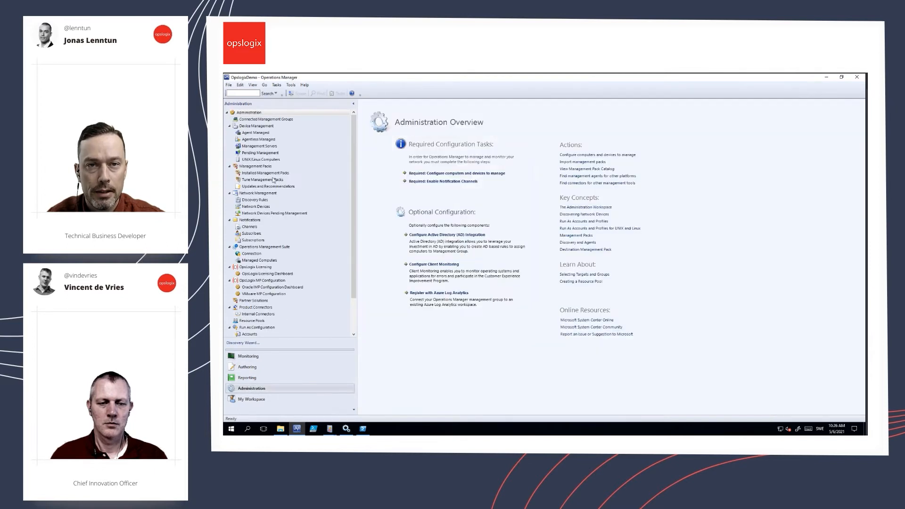
{"action": "left_click", "coordinate": [265, 173]}
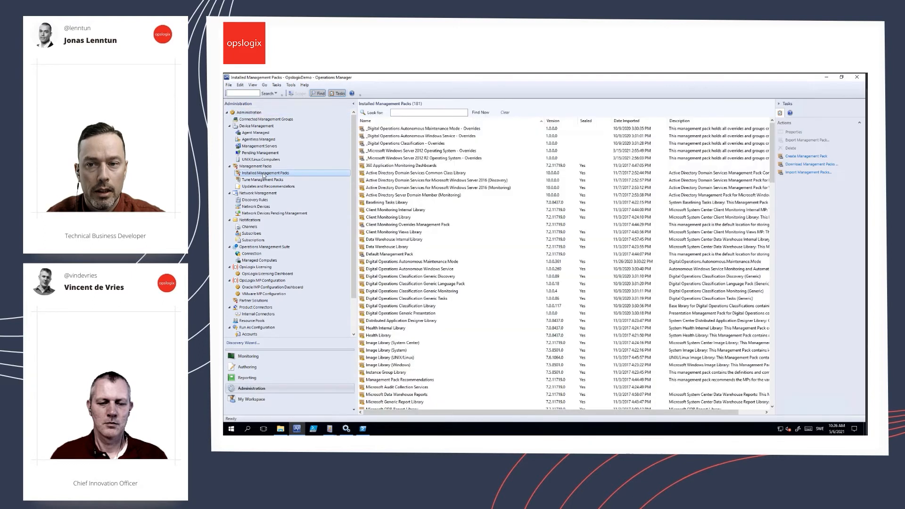
{"action": "right_click", "coordinate": [263, 175]}
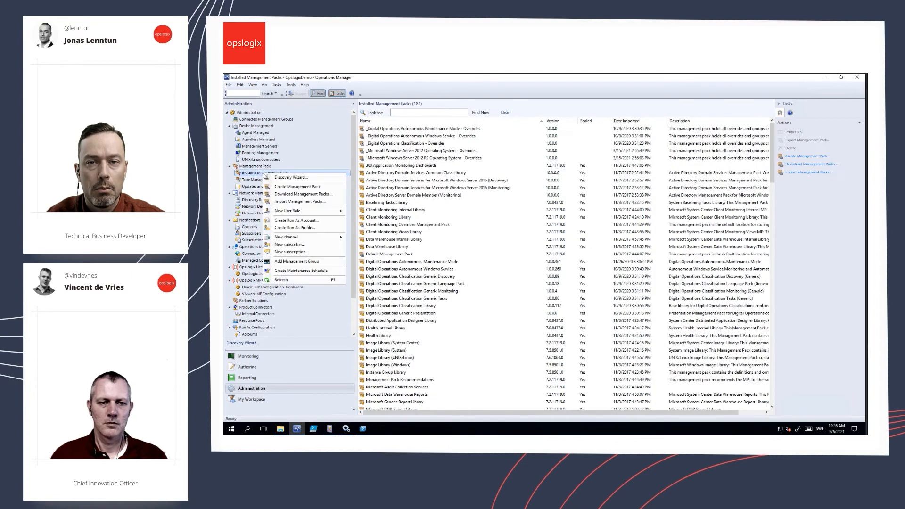
{"action": "left_click", "coordinate": [281, 201]}
{"action": "left_click", "coordinate": [602, 201]}
{"action": "left_click", "coordinate": [605, 213]}
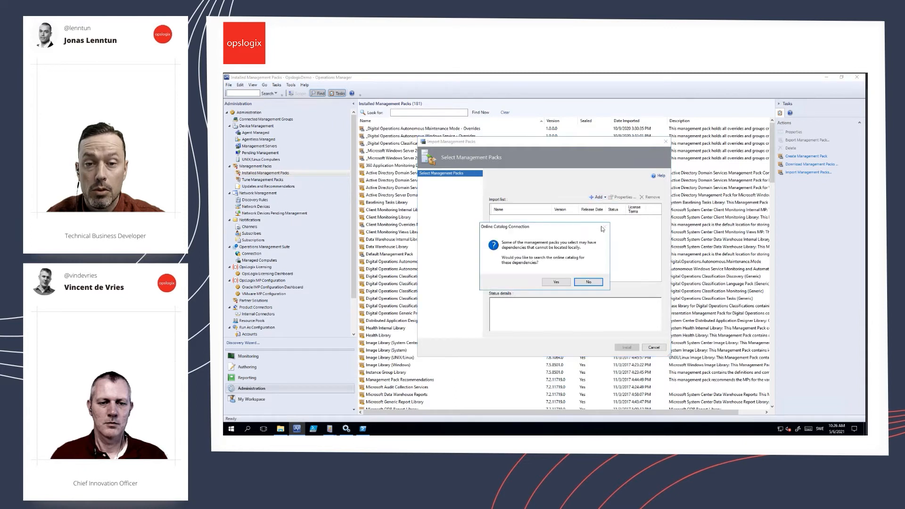
{"action": "left_click", "coordinate": [590, 282]}
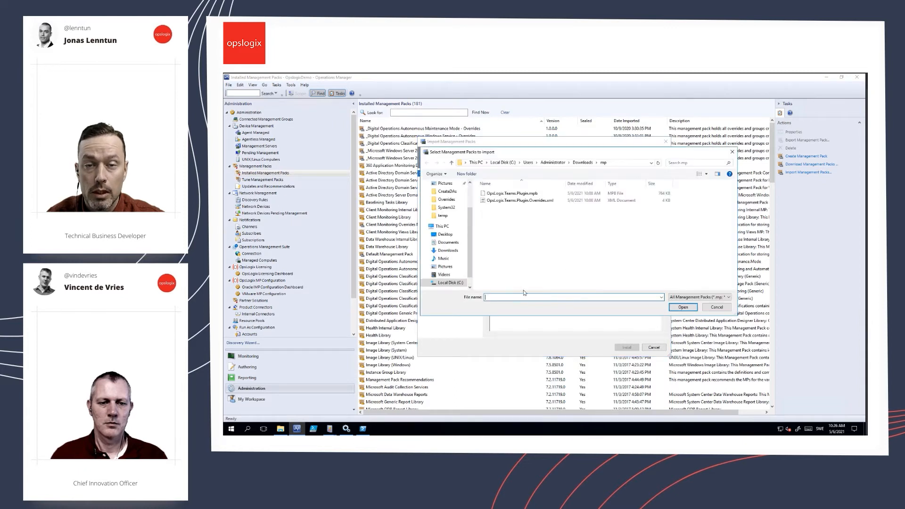
Step: Import OpsLogix.Teams.Plugin.mpb and OpsLogix.Teams.Plugin.Overrides.xml from the mp folder in Downloads and close the import wizard
{"action": "left_click", "coordinate": [526, 200]}
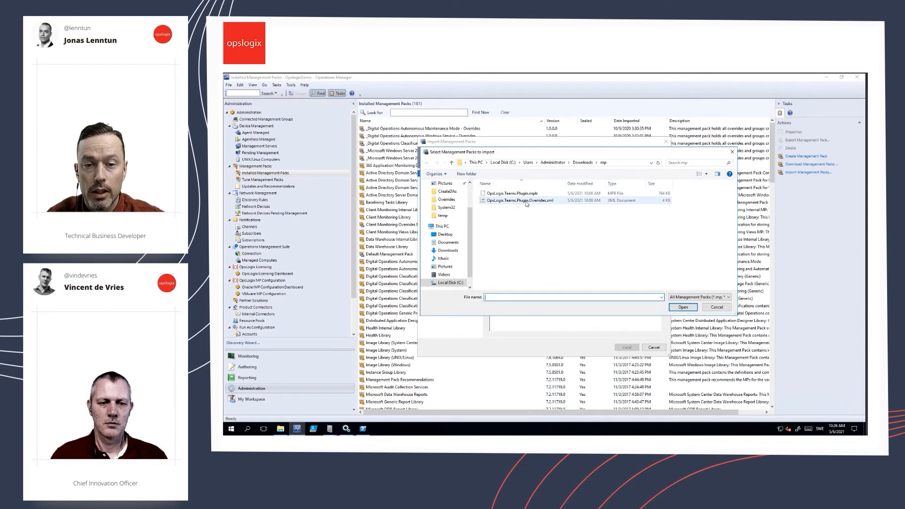
{"action": "left_click", "coordinate": [526, 194], "text": "ctrl"}
{"action": "left_click", "coordinate": [682, 307]}
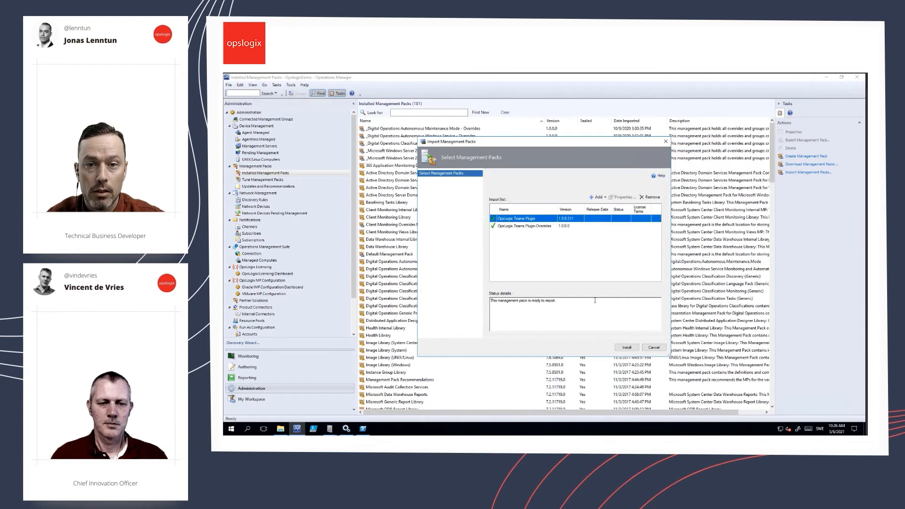
{"action": "left_click", "coordinate": [627, 347]}
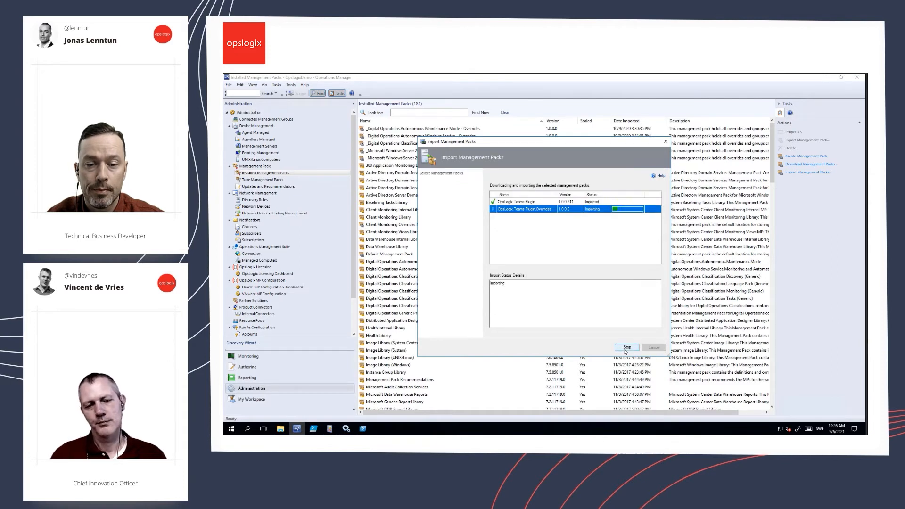
{"action": "left_click", "coordinate": [626, 348]}
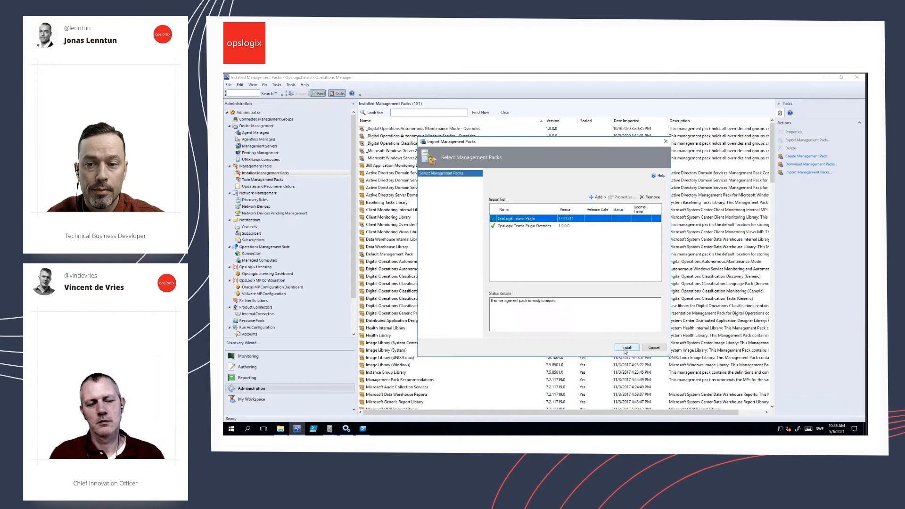
{"action": "left_click", "coordinate": [626, 348]}
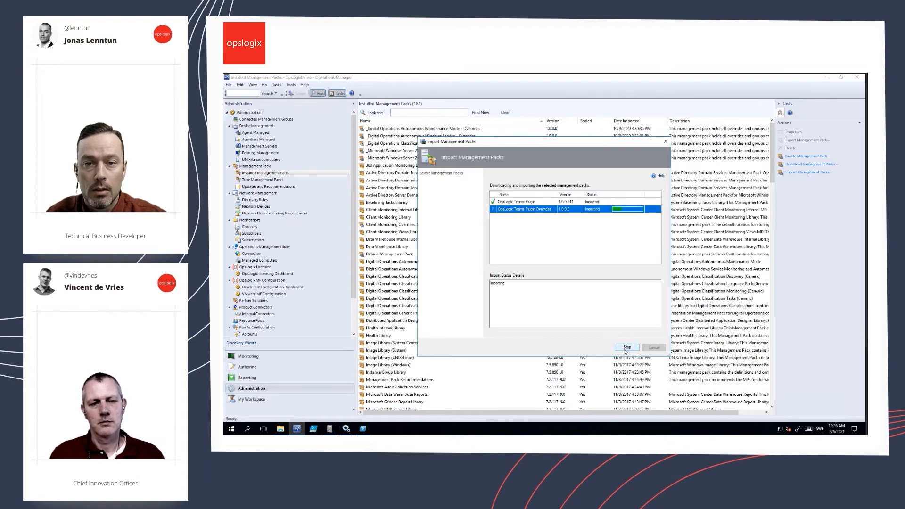
{"action": "left_click", "coordinate": [626, 348]}
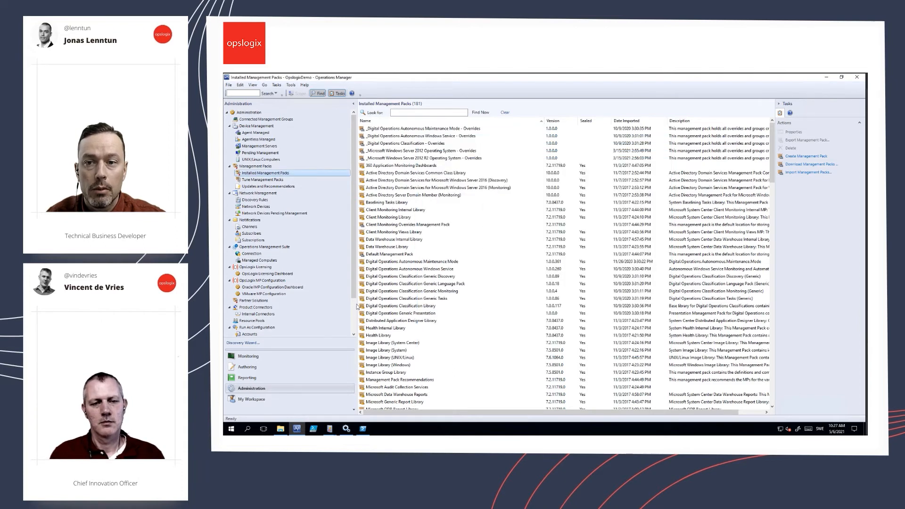
Step: Convert the OpsLogix Resource Pool for Teams Plugin from automatic to manual membership
{"action": "left_click", "coordinate": [258, 321]}
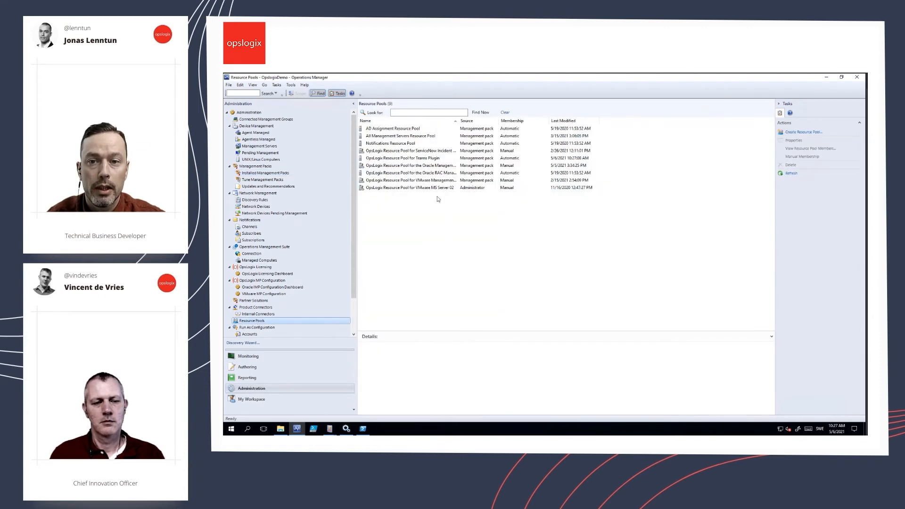
{"action": "right_click", "coordinate": [425, 157]}
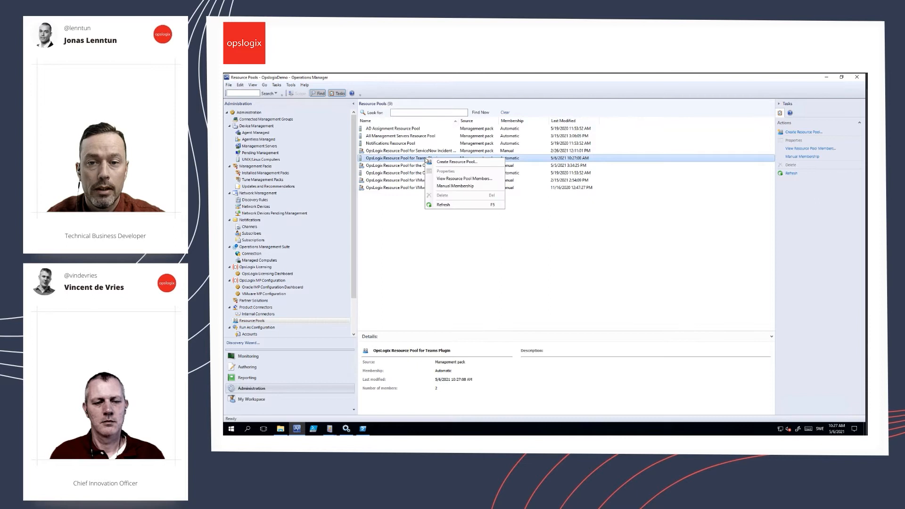
{"action": "left_click", "coordinate": [446, 187]}
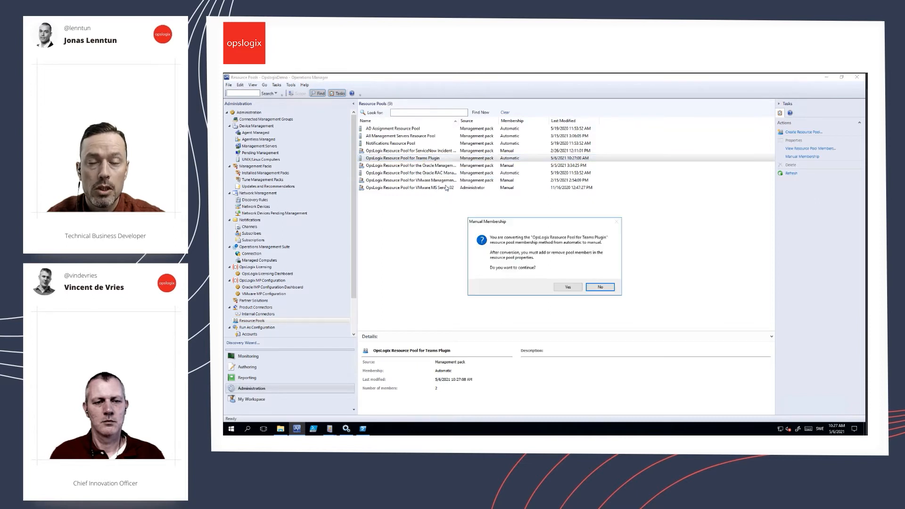
{"action": "left_click", "coordinate": [561, 288]}
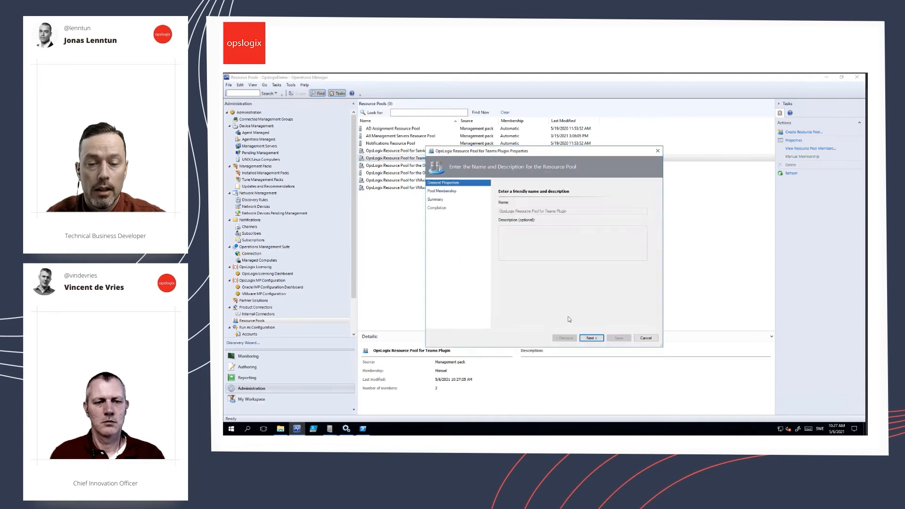
Step: Remove the management server DEMO2016ENV02.demo2016.local from the Teams Plugin resource pool, save the pool and close its wizard
{"action": "left_click", "coordinate": [585, 337]}
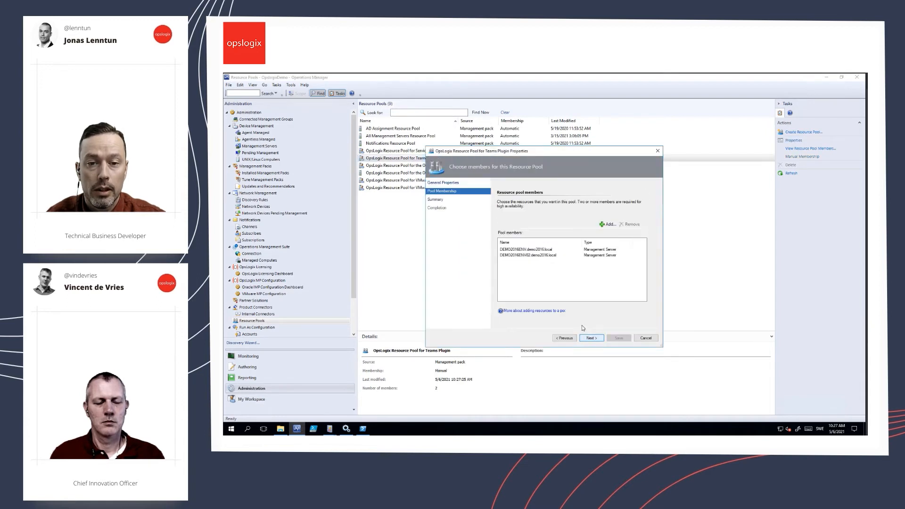
{"action": "left_click", "coordinate": [538, 255]}
{"action": "left_click", "coordinate": [629, 225]}
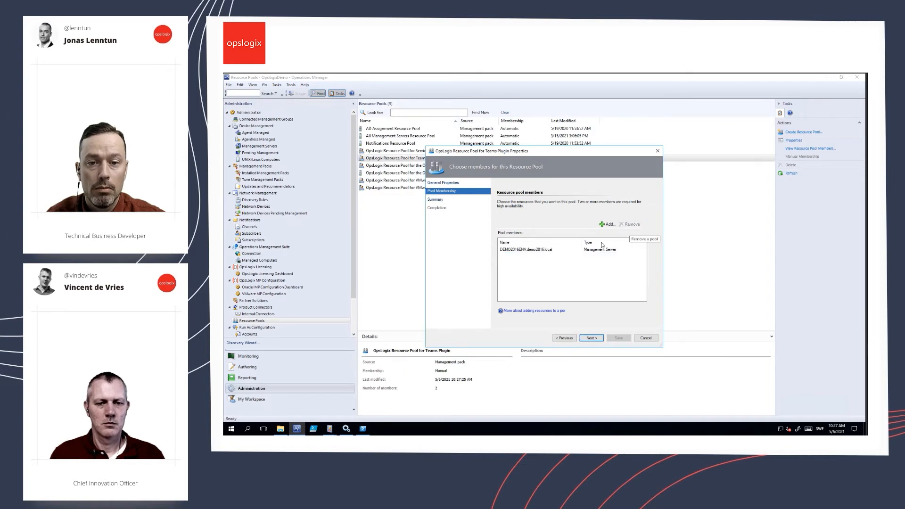
{"action": "left_click", "coordinate": [520, 251]}
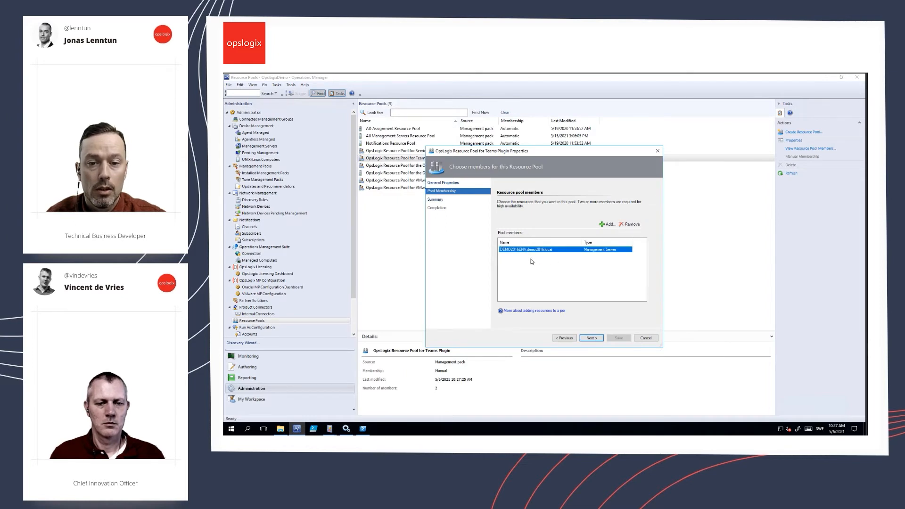
{"action": "left_click", "coordinate": [590, 338]}
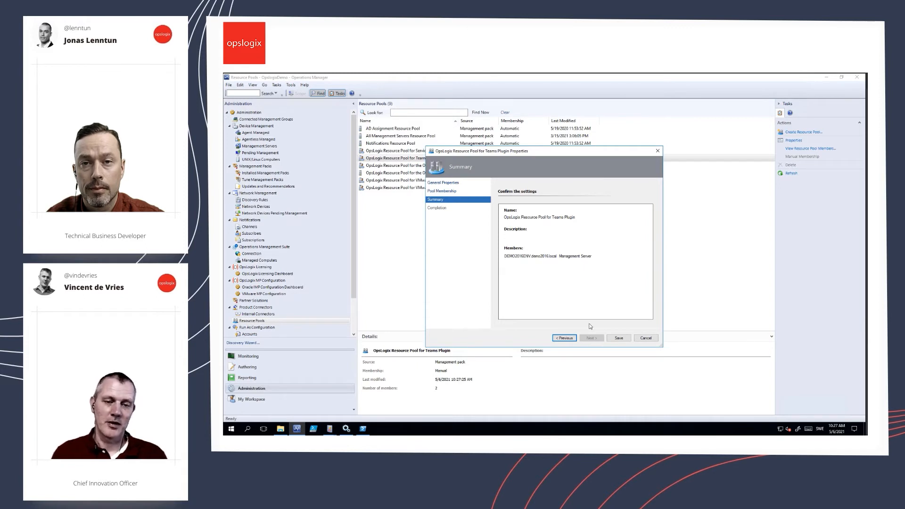
{"action": "left_click", "coordinate": [618, 338]}
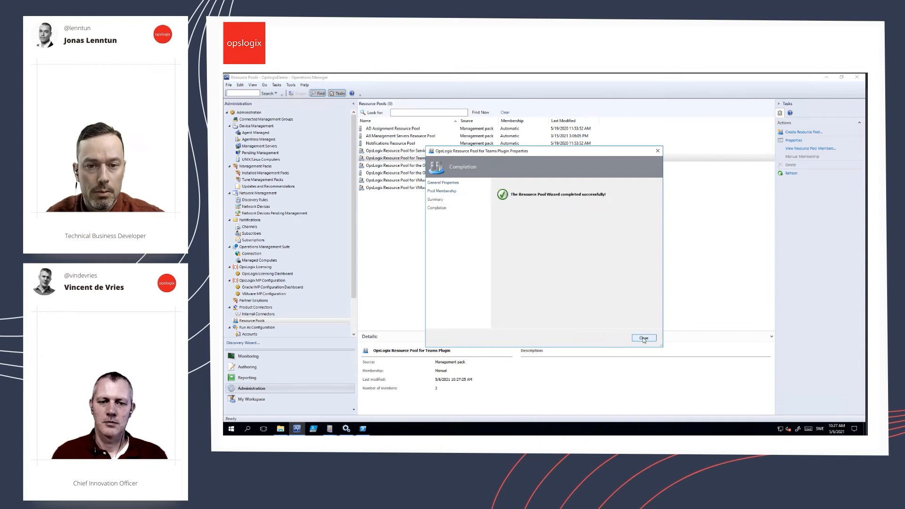
{"action": "left_click", "coordinate": [644, 339]}
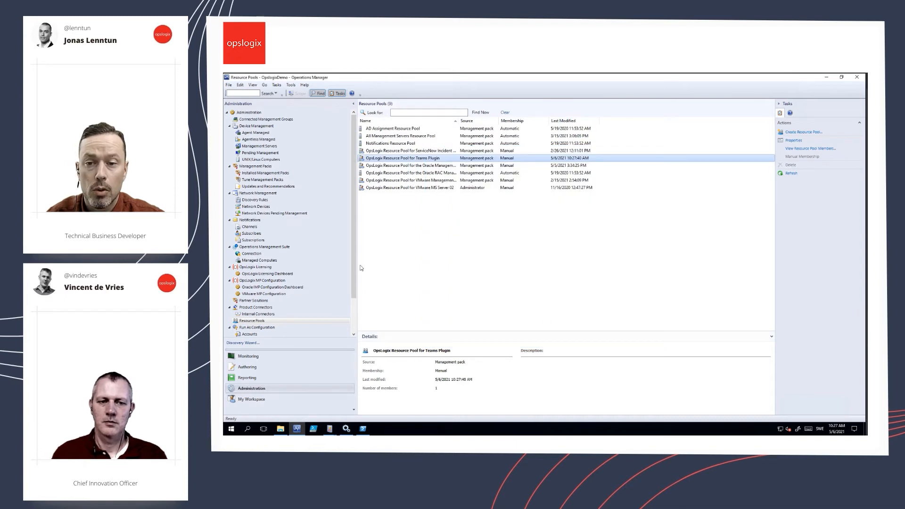
Step: Search the Run As profiles for "teams", widen the name column and open the OpsLogix SCOM Teams Plugin RunAs Profile
{"action": "left_click_drag", "start_coordinate": [356, 266], "coordinate": [356, 300]}
{"action": "left_click", "coordinate": [249, 301]}
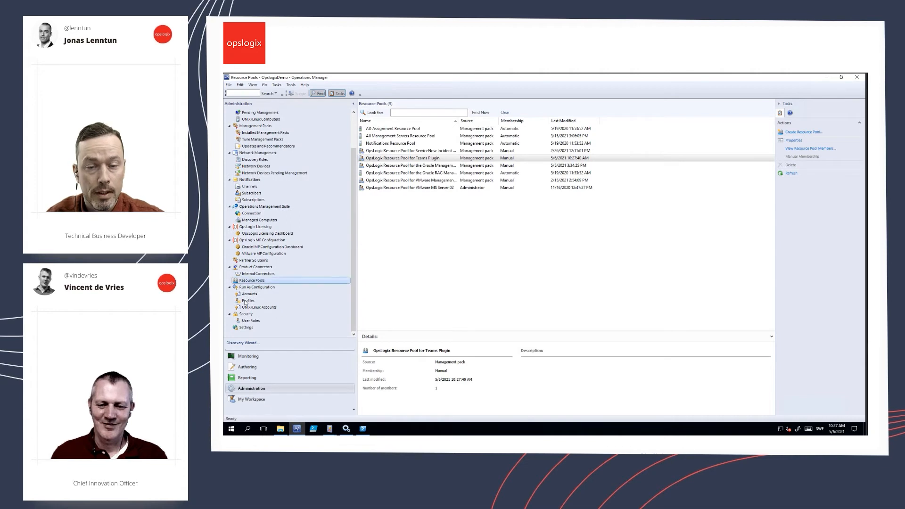
{"action": "left_click", "coordinate": [412, 113]}
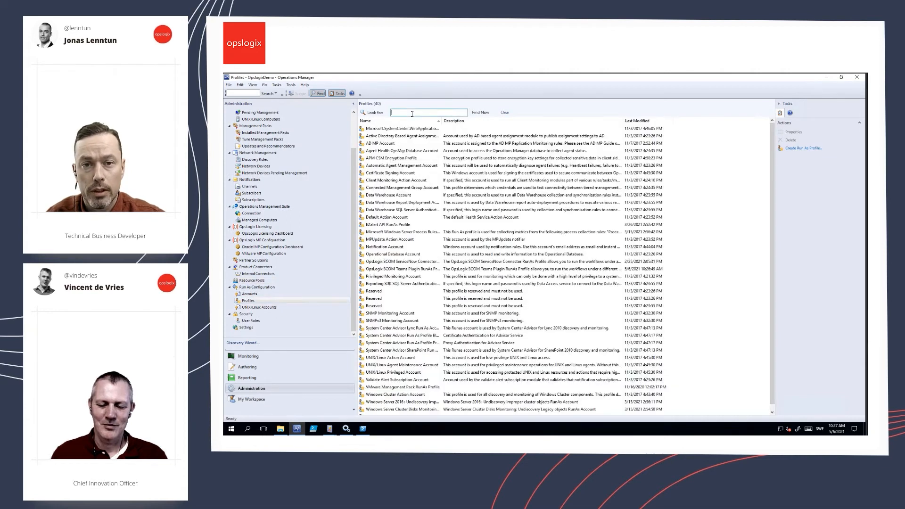
{"action": "type", "text": "teams"}
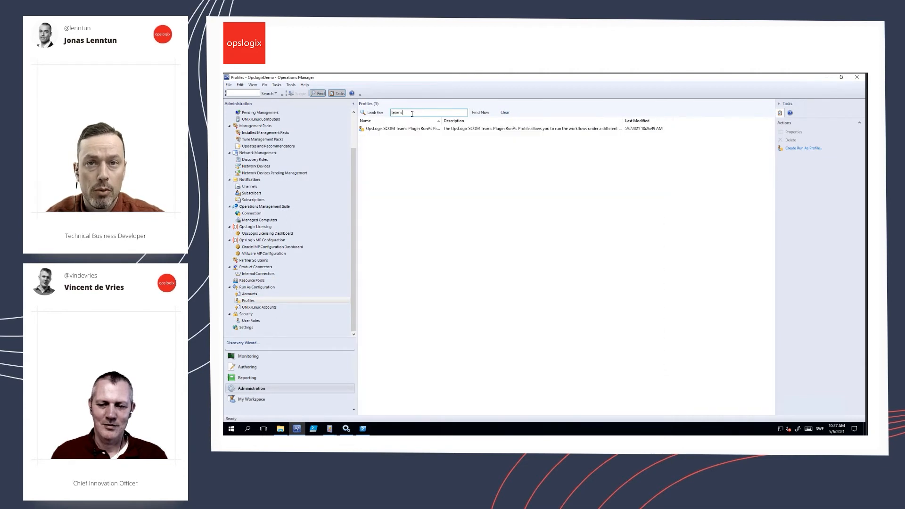
{"action": "left_click_drag", "start_coordinate": [441, 121], "coordinate": [485, 121]}
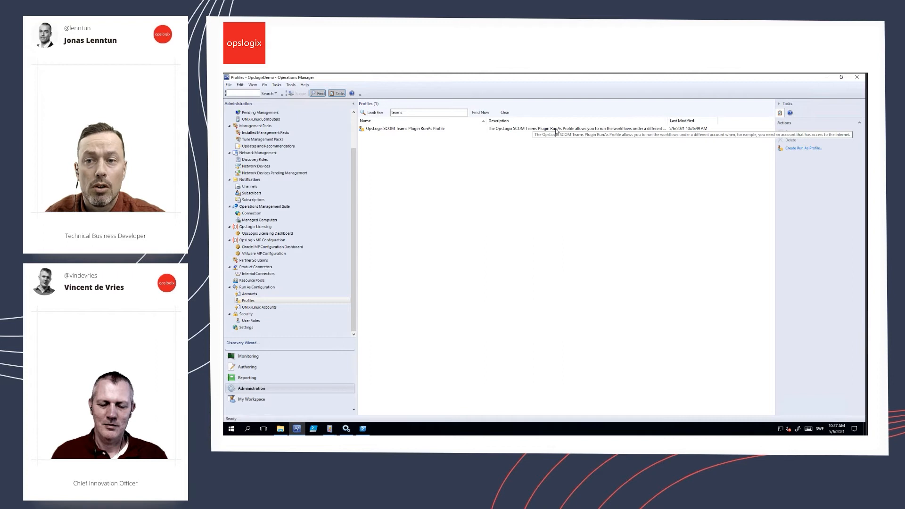
{"action": "double_click", "coordinate": [418, 129]}
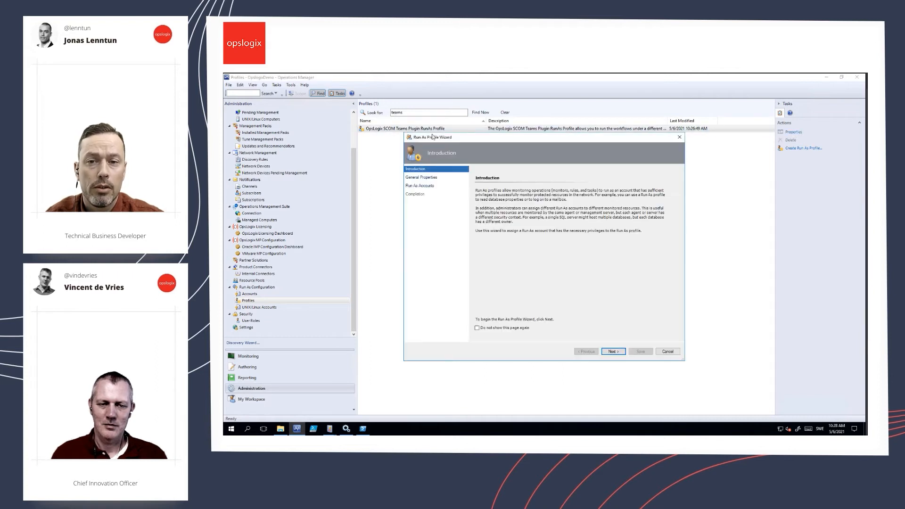
Step: Examine which Run As accounts can be added to the Teams Plugin profile, and cancel the wizard without adding one
{"action": "left_click", "coordinate": [612, 351]}
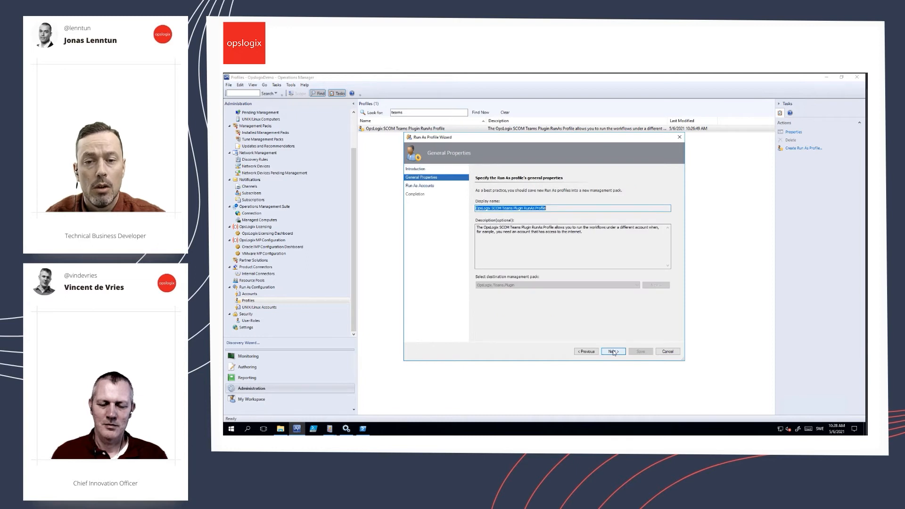
{"action": "left_click", "coordinate": [613, 351]}
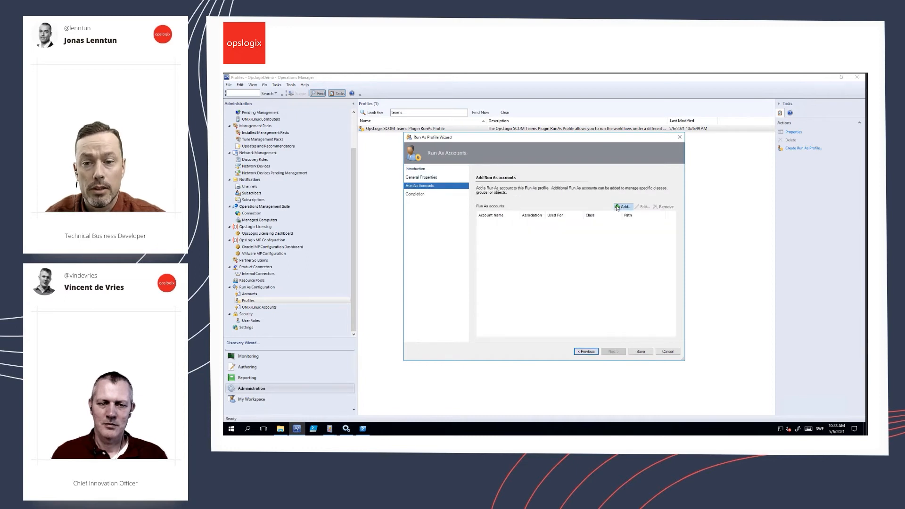
{"action": "left_click", "coordinate": [617, 208]}
{"action": "left_click", "coordinate": [569, 233]}
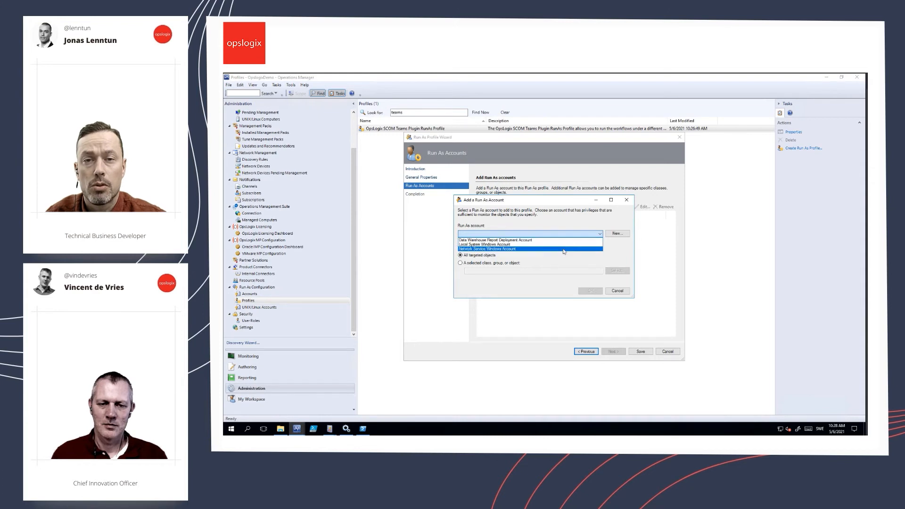
{"action": "left_click", "coordinate": [568, 225]}
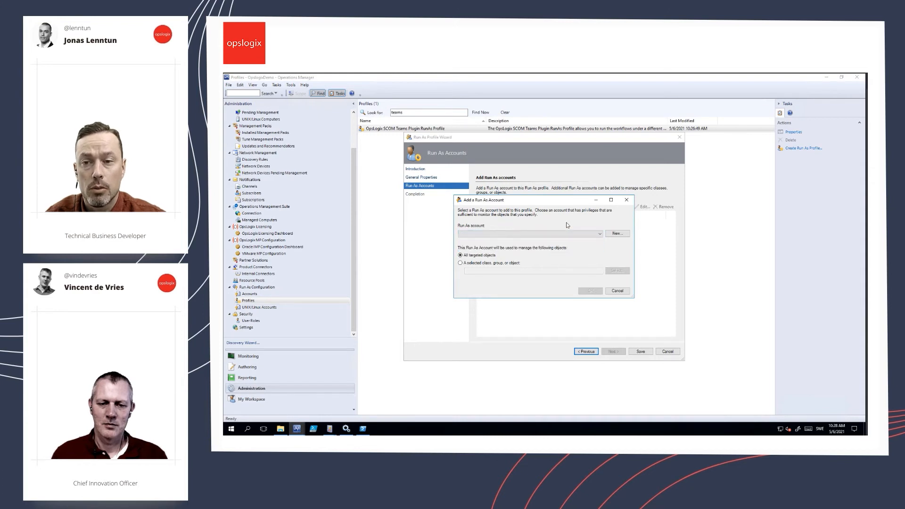
{"action": "left_click", "coordinate": [617, 291]}
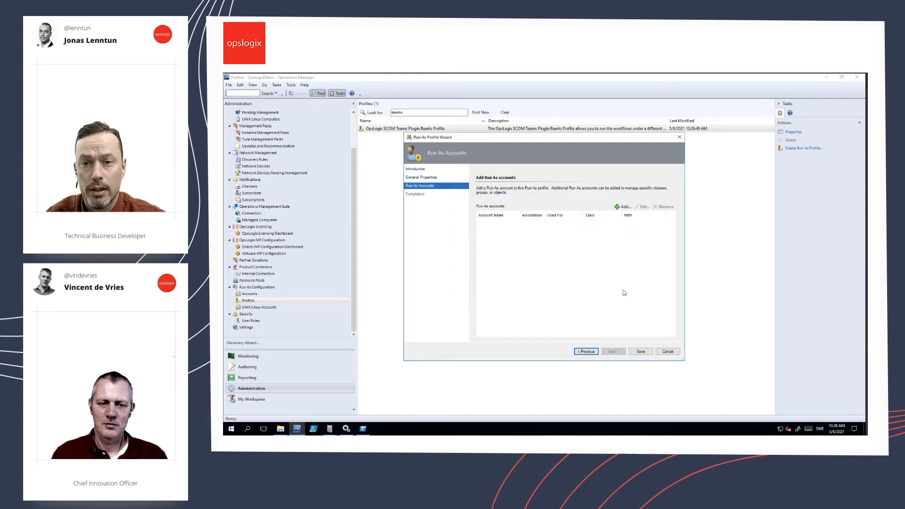
{"action": "left_click", "coordinate": [665, 352]}
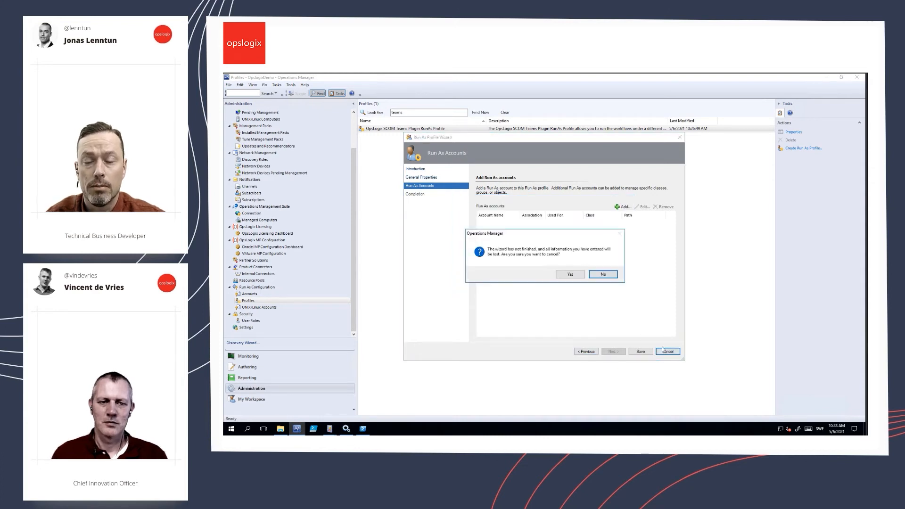
{"action": "left_click", "coordinate": [573, 277]}
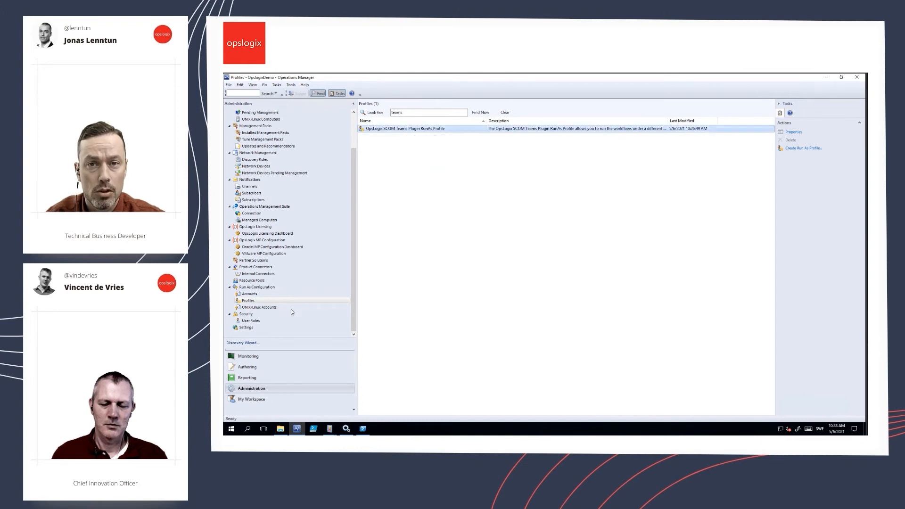
Step: Show the security user roles and select the Operations Manager Read-Only Operators role
{"action": "left_click", "coordinate": [258, 321]}
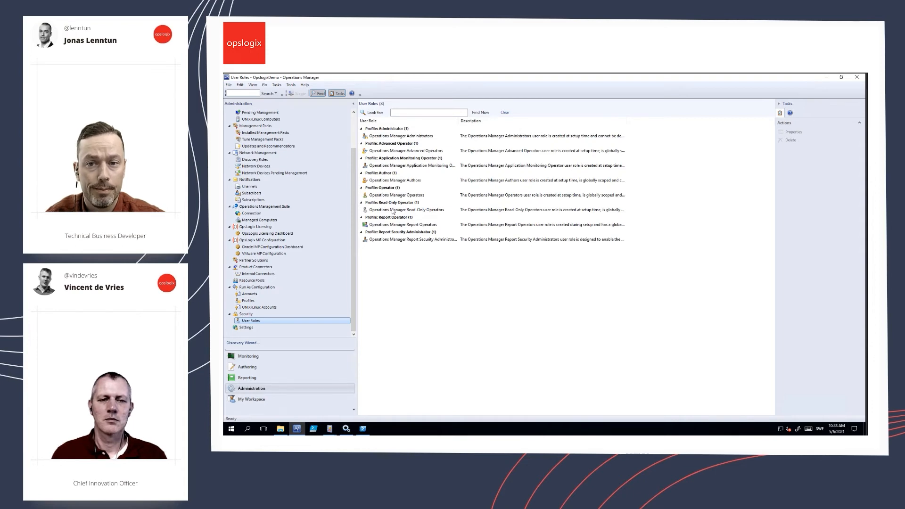
{"action": "left_click", "coordinate": [393, 212]}
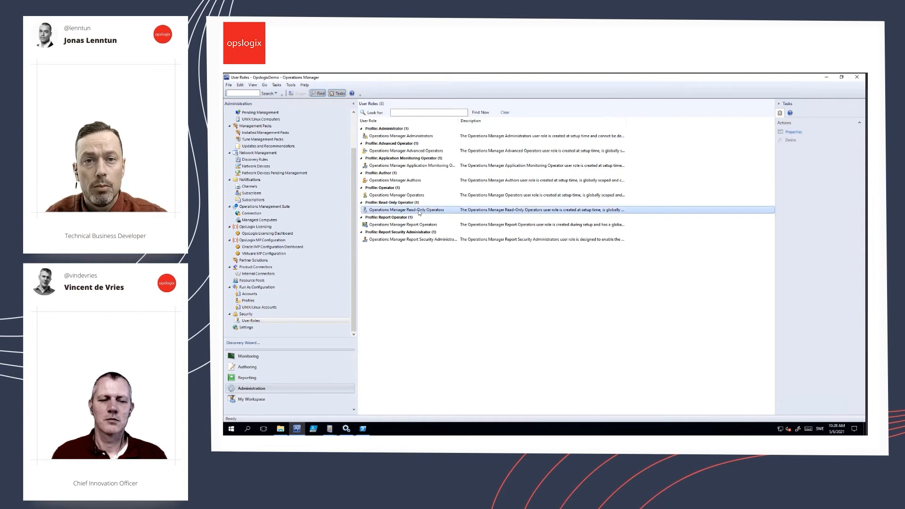
Step: Switch to Event Viewer, refresh the filtered Operations Manager log and read the newest event 2403 from OpsLogix Teams Connector
{"action": "mouse_move", "coordinate": [330, 429]}
{"action": "left_click", "coordinate": [363, 400]}
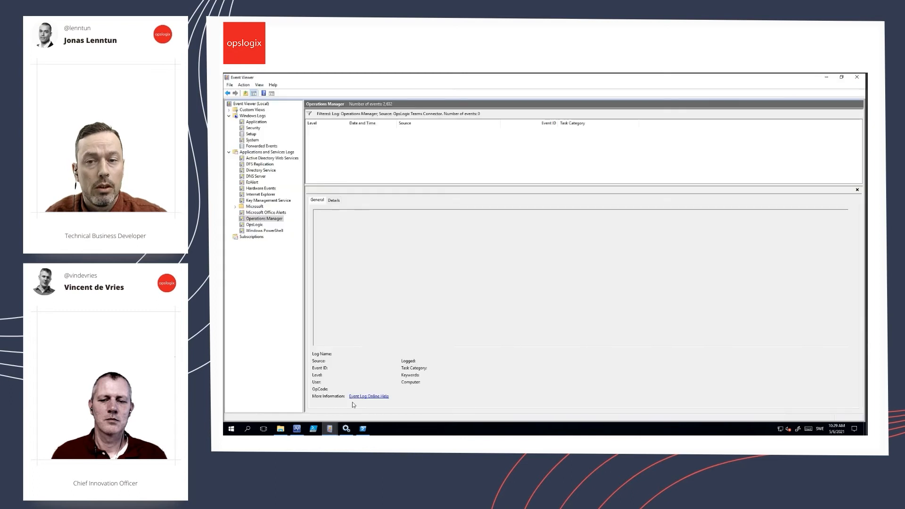
{"action": "right_click", "coordinate": [411, 143]}
{"action": "left_click", "coordinate": [419, 147]}
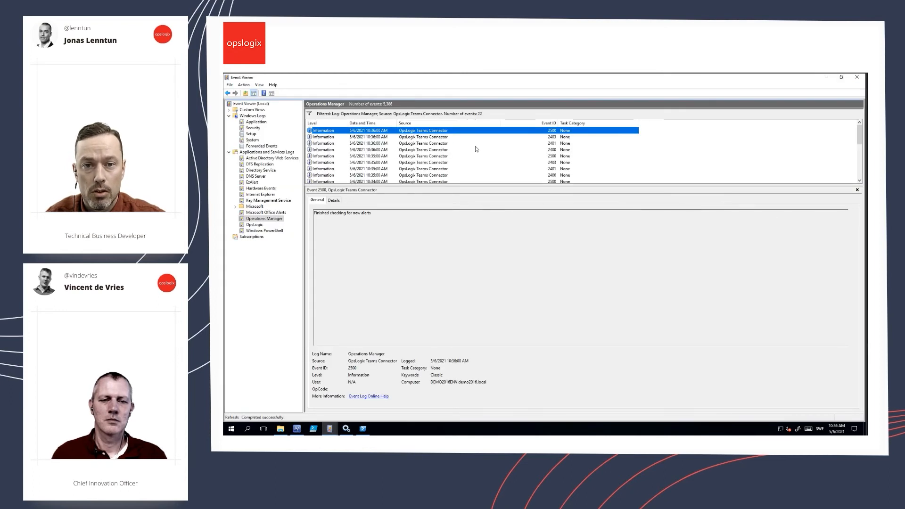
{"action": "left_click", "coordinate": [400, 138]}
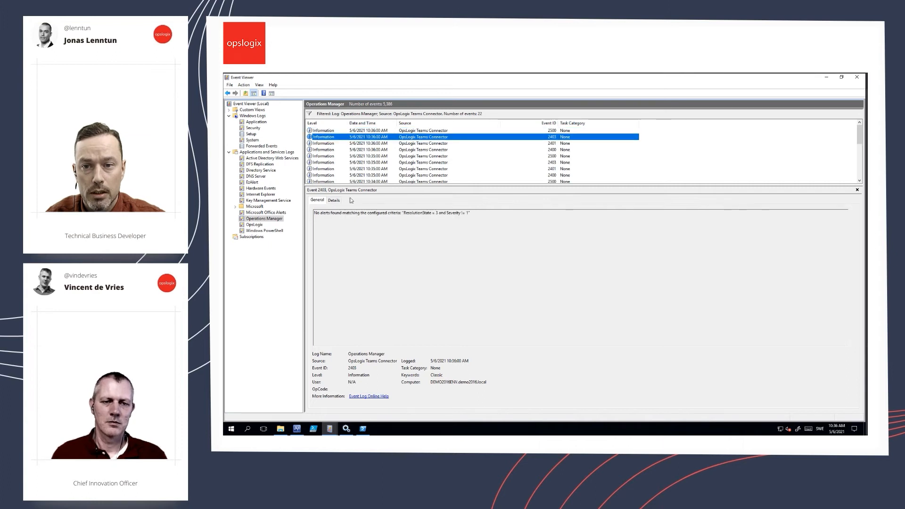
{"action": "left_click_drag", "start_coordinate": [471, 213], "coordinate": [313, 213]}
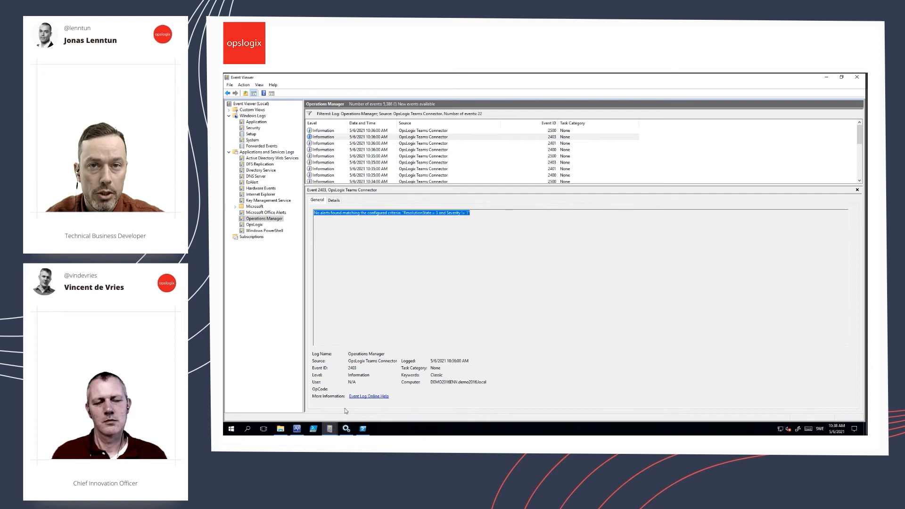
Step: Switch to Operations Manager, show the Teams Connector alert view under Monitoring and widen its Resolution State column
{"action": "left_click", "coordinate": [297, 430]}
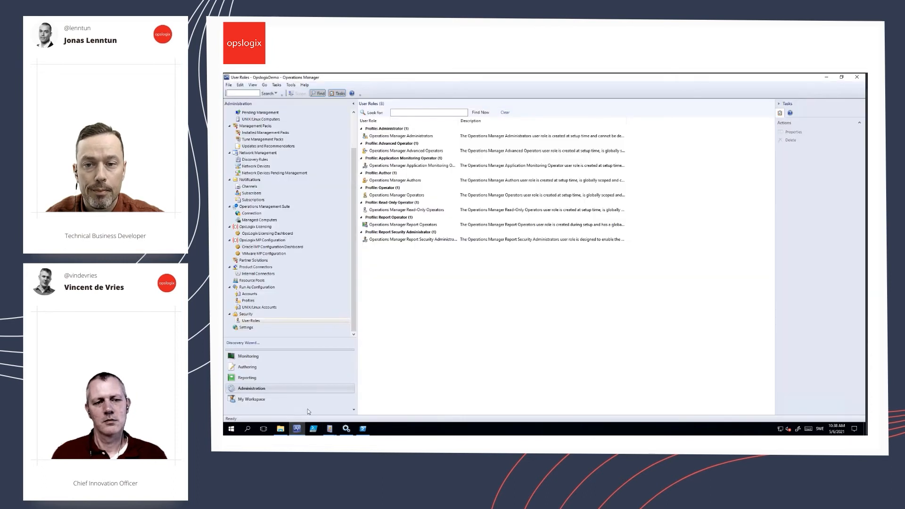
{"action": "left_click", "coordinate": [296, 356]}
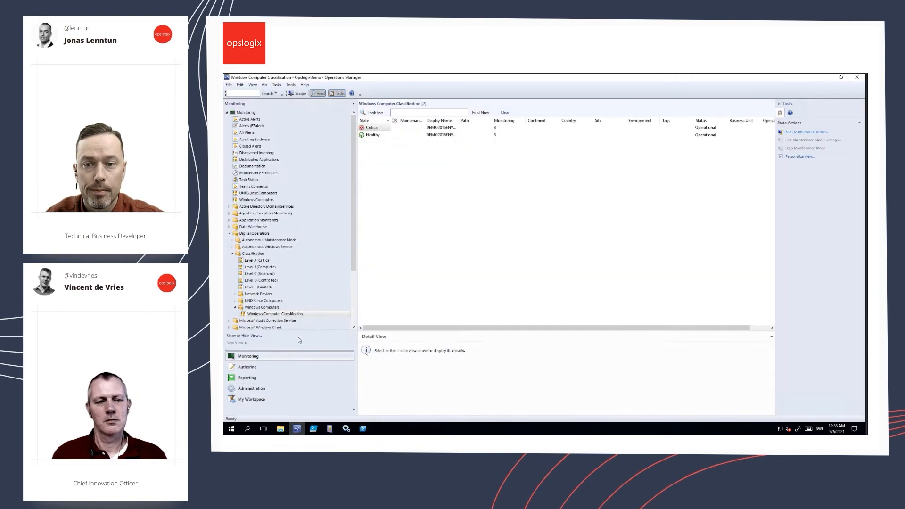
{"action": "left_click", "coordinate": [252, 187]}
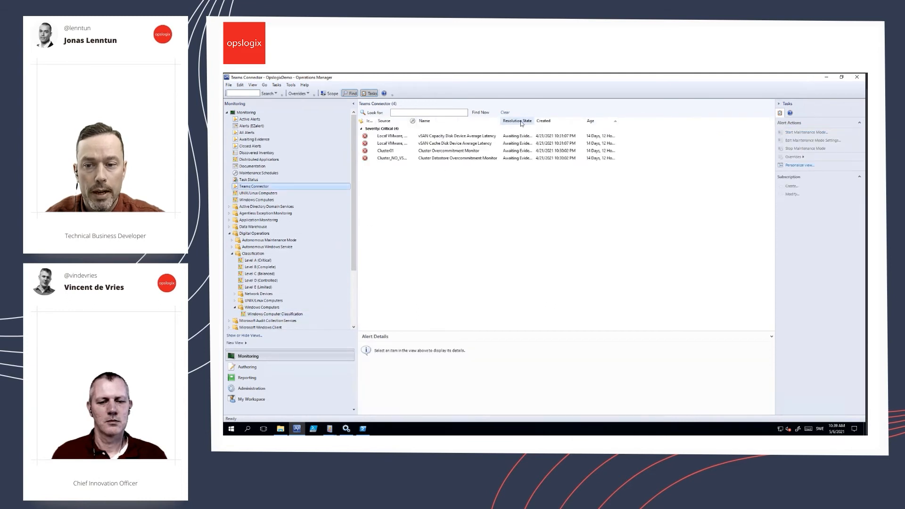
{"action": "left_click_drag", "start_coordinate": [535, 121], "coordinate": [567, 122]}
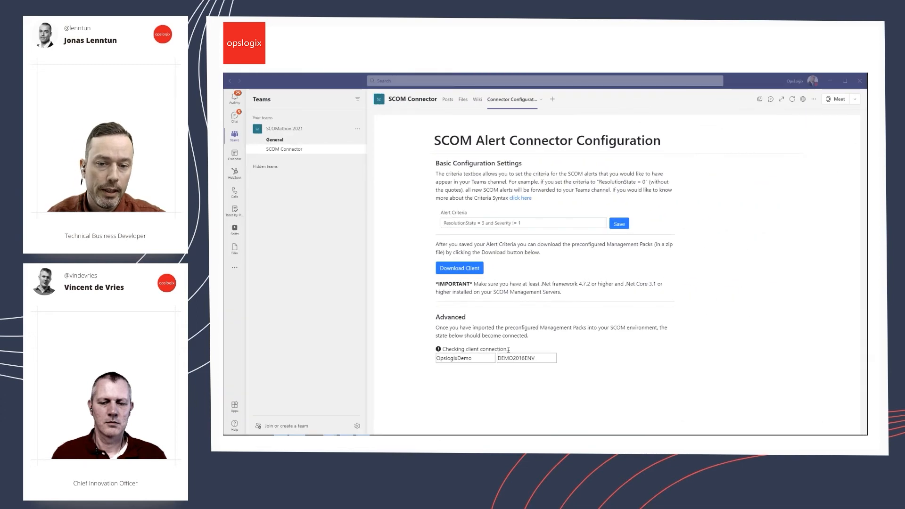
Step: Examine the client connection status and the connected management group and server in the SCOM Connector configuration in Teams
{"action": "left_click_drag", "start_coordinate": [513, 350], "coordinate": [446, 349]}
{"action": "left_click", "coordinate": [463, 359]}
{"action": "left_click", "coordinate": [522, 359]}
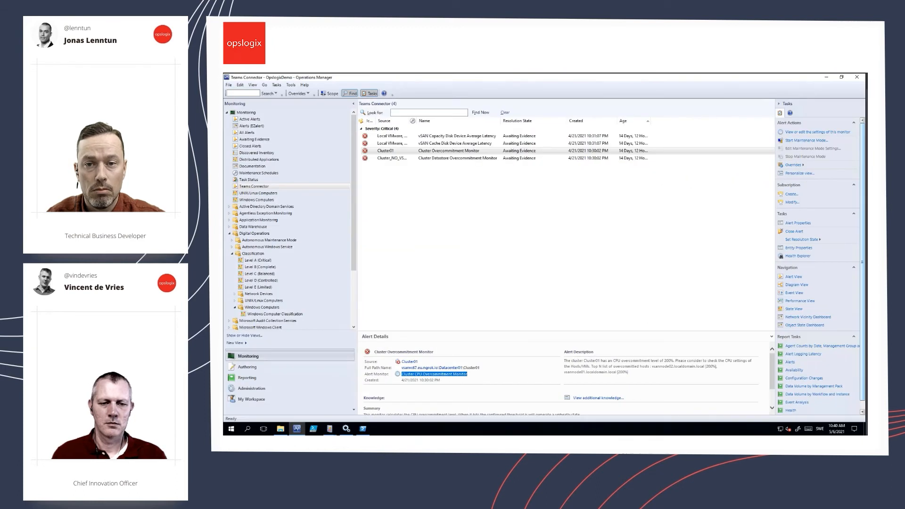
Step: Select all critical alerts in the Teams Connector view and set their resolution state to Teams Connector for SCOM
{"action": "left_click", "coordinate": [391, 158]}
{"action": "left_click", "coordinate": [391, 136], "text": "shift"}
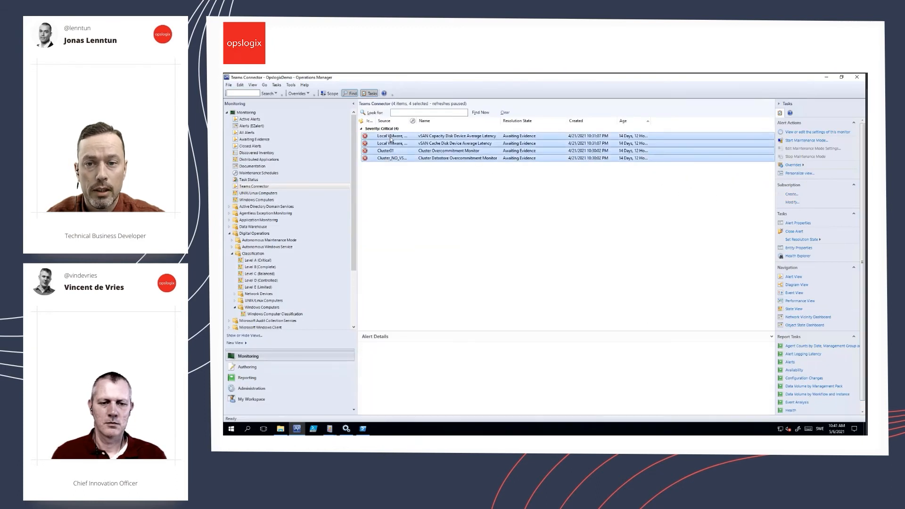
{"action": "right_click", "coordinate": [391, 138]}
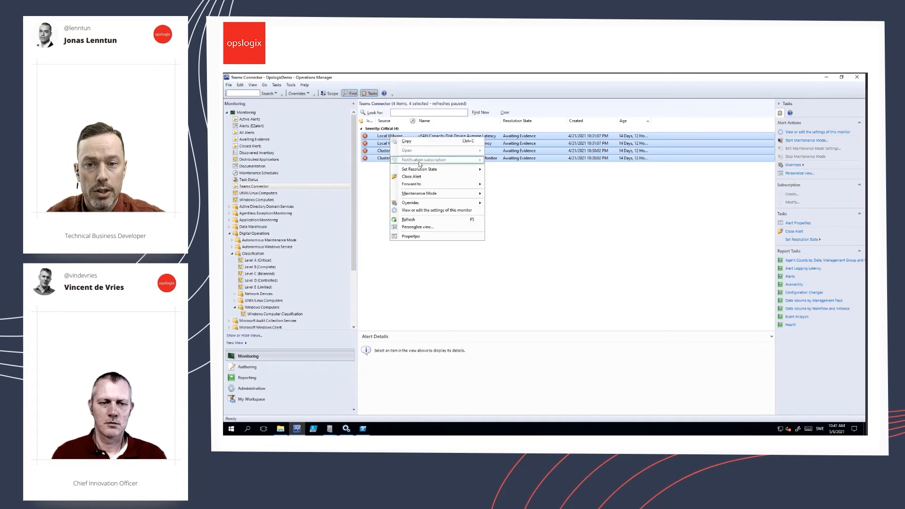
{"action": "mouse_move", "coordinate": [421, 169]}
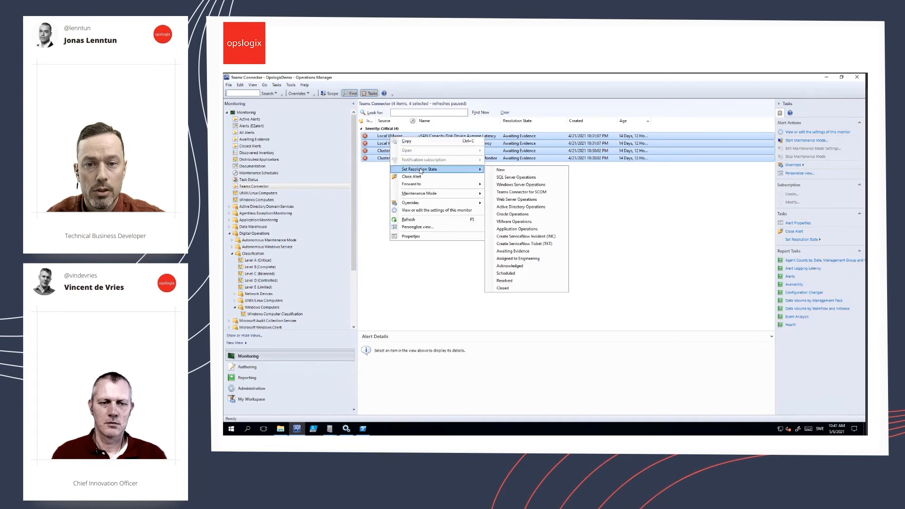
{"action": "left_click", "coordinate": [526, 193]}
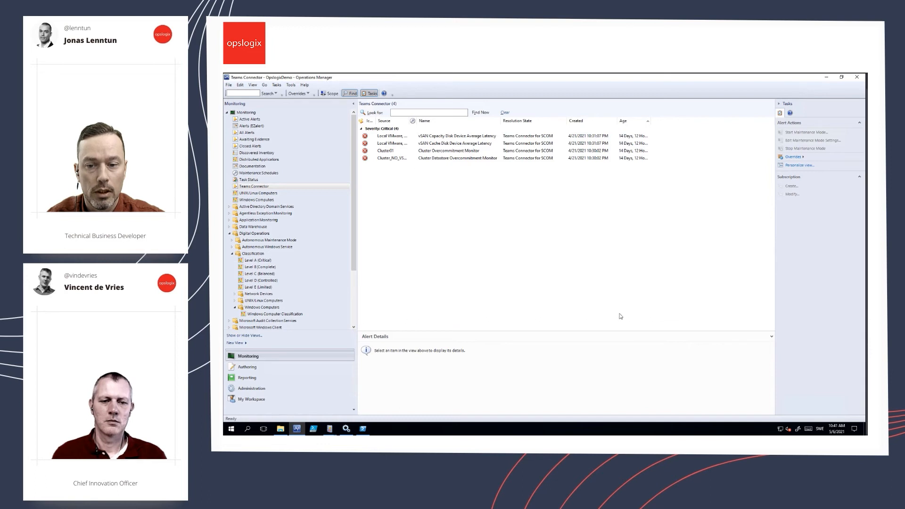
Step: Switch to Event Viewer, refresh the filtered Operations Manager log and read the description of the newest Teams Connector event
{"action": "left_click", "coordinate": [330, 428]}
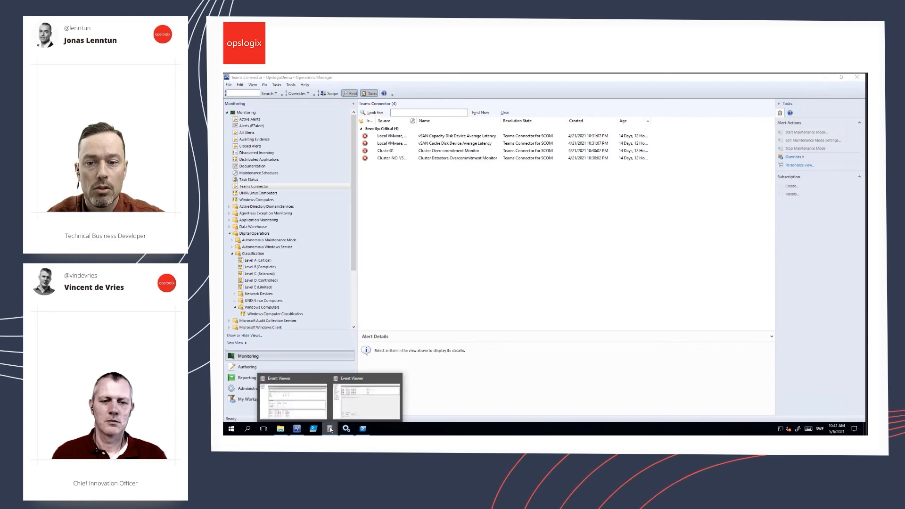
{"action": "left_click", "coordinate": [354, 404]}
{"action": "right_click", "coordinate": [500, 149]}
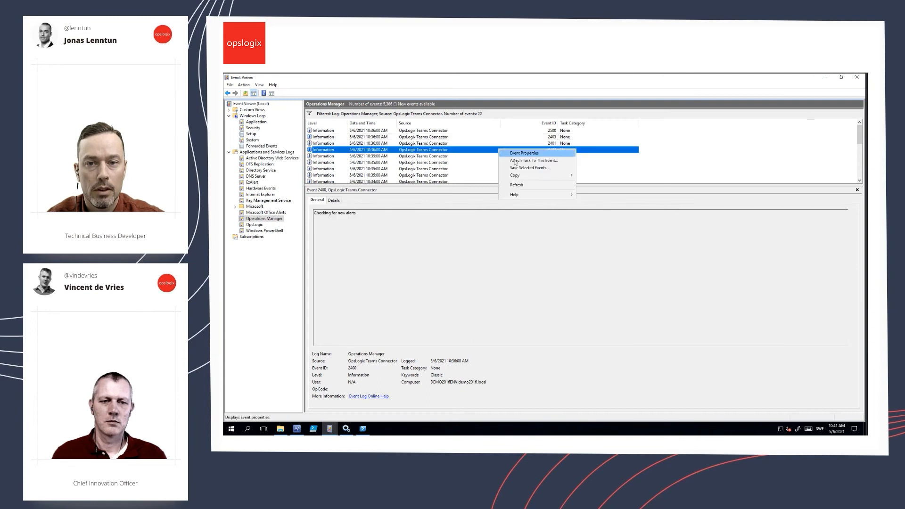
{"action": "left_click", "coordinate": [519, 185]}
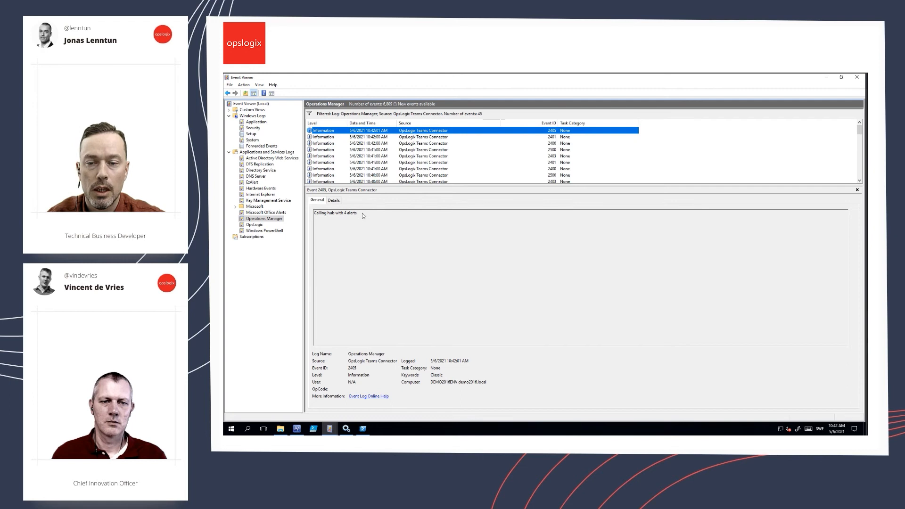
{"action": "left_click_drag", "start_coordinate": [362, 214], "coordinate": [313, 213]}
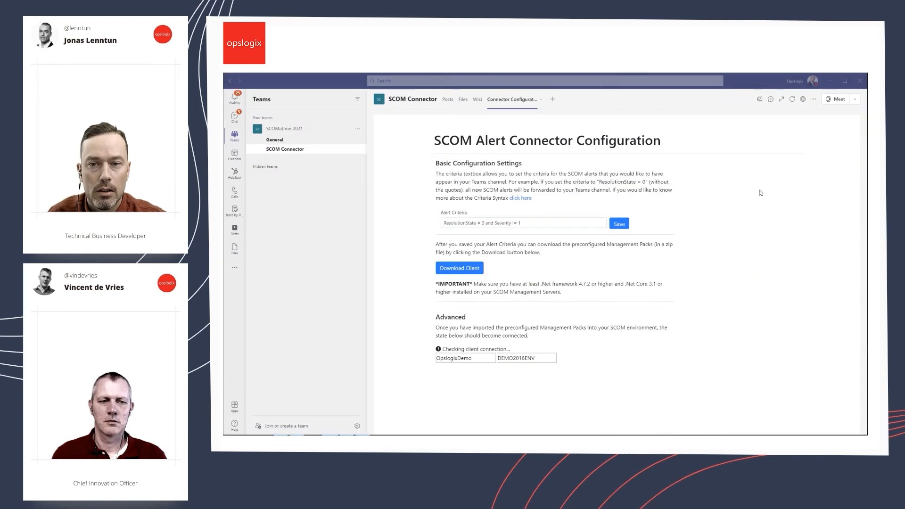
Step: Show the SCOM Connector channel's posts in Teams and examine the forwarded alert cards and their resolution state
{"action": "left_click", "coordinate": [447, 100]}
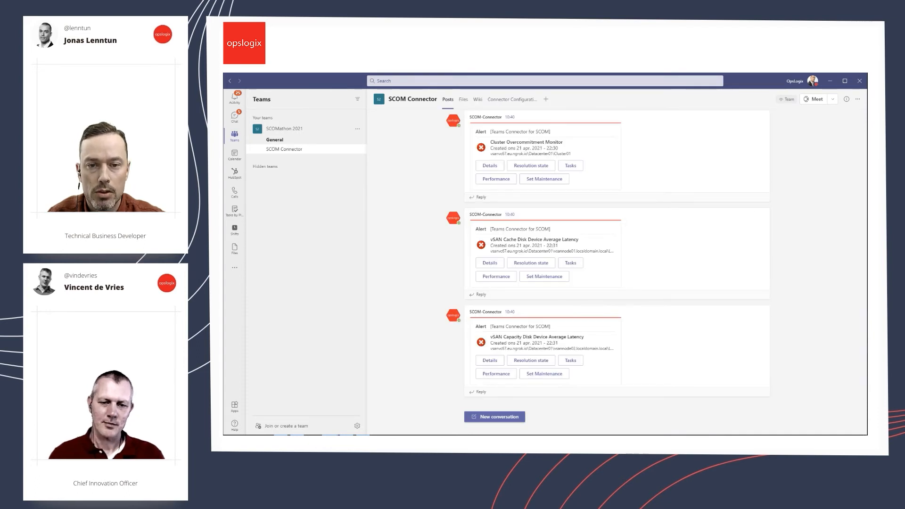
{"action": "left_click_drag", "start_coordinate": [495, 239], "coordinate": [564, 240]}
{"action": "scroll", "coordinate": [567, 159], "scroll_direction": "up", "scroll_amount": 3}
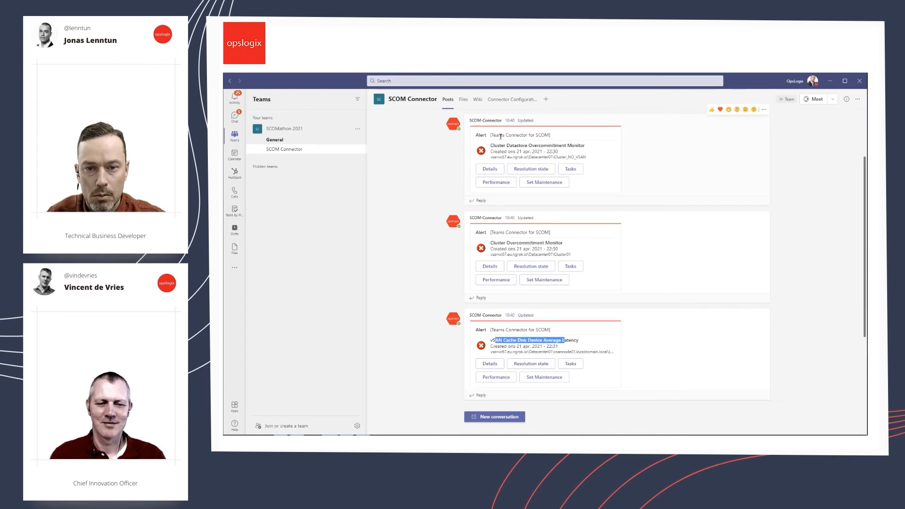
{"action": "left_click_drag", "start_coordinate": [491, 136], "coordinate": [549, 137]}
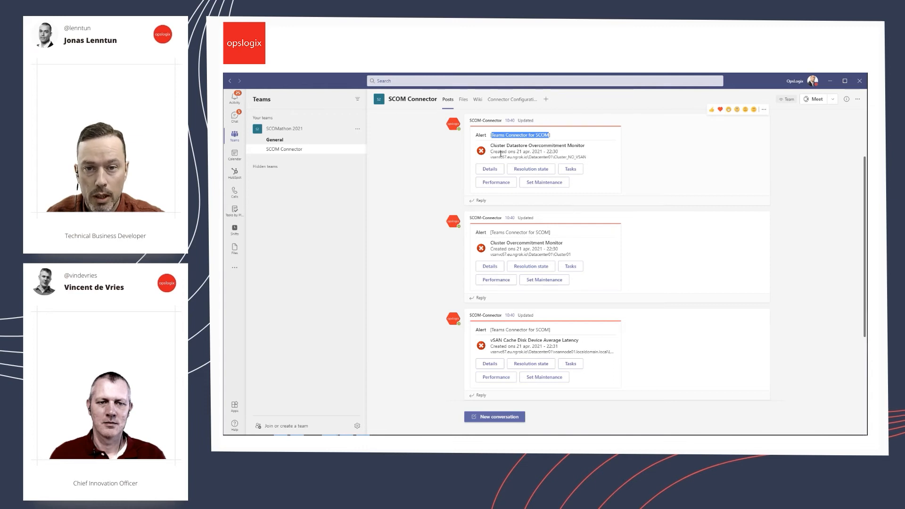
Step: Examine the general details, knowledge and history of the Cluster Datastore Overcommitment Monitor alert, and close its details
{"action": "left_click", "coordinate": [492, 165]}
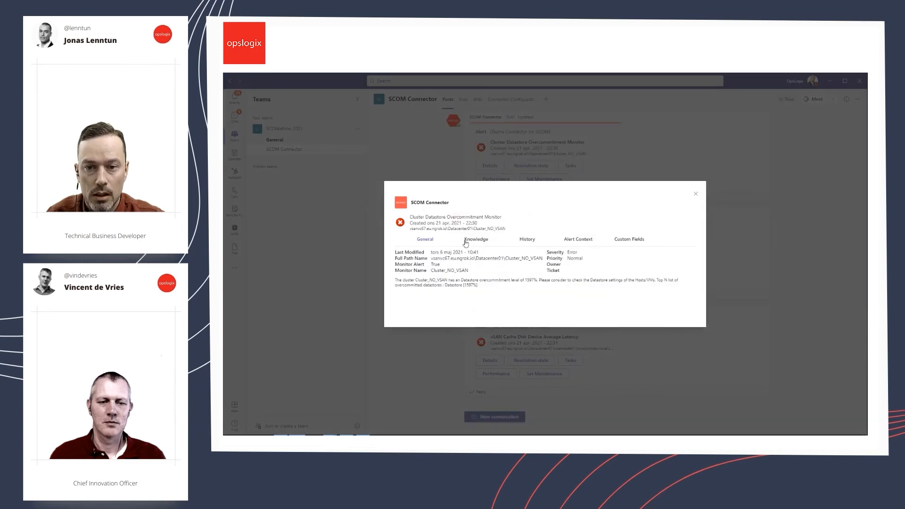
{"action": "left_click_drag", "start_coordinate": [394, 283], "coordinate": [485, 289]}
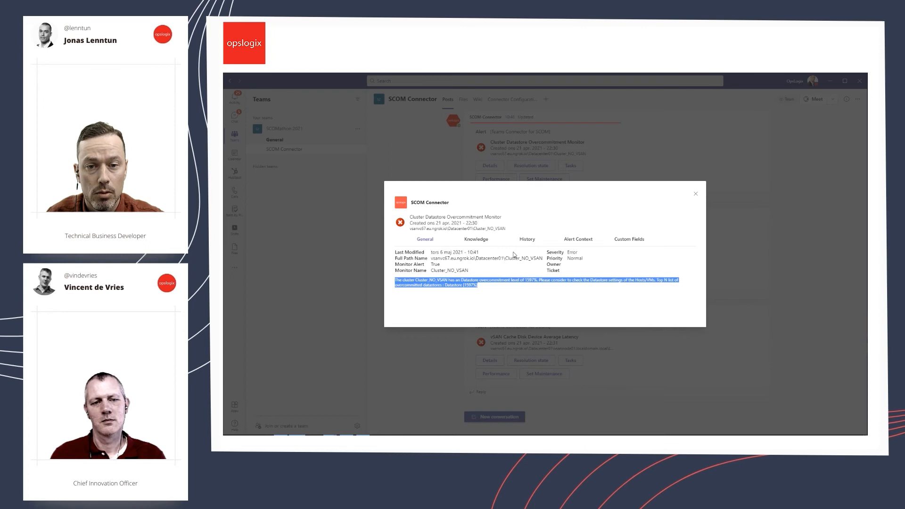
{"action": "left_click", "coordinate": [477, 241]}
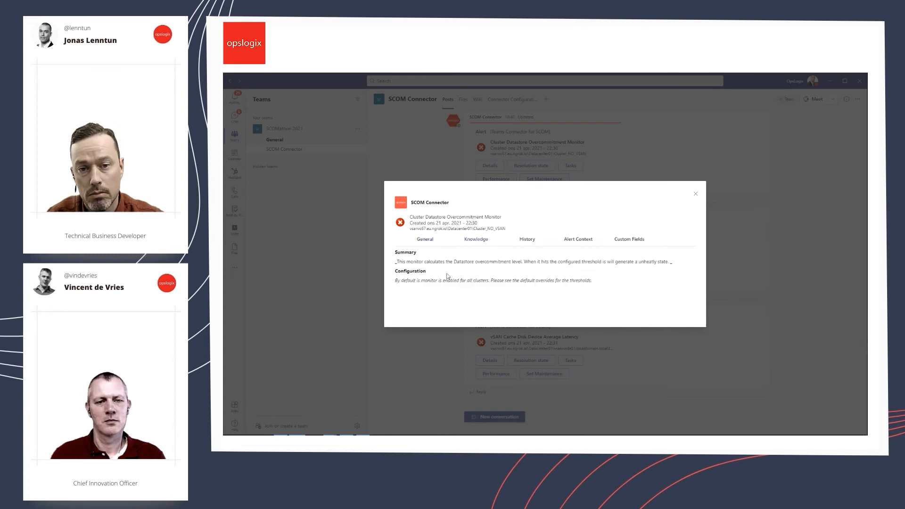
{"action": "left_click", "coordinate": [527, 241]}
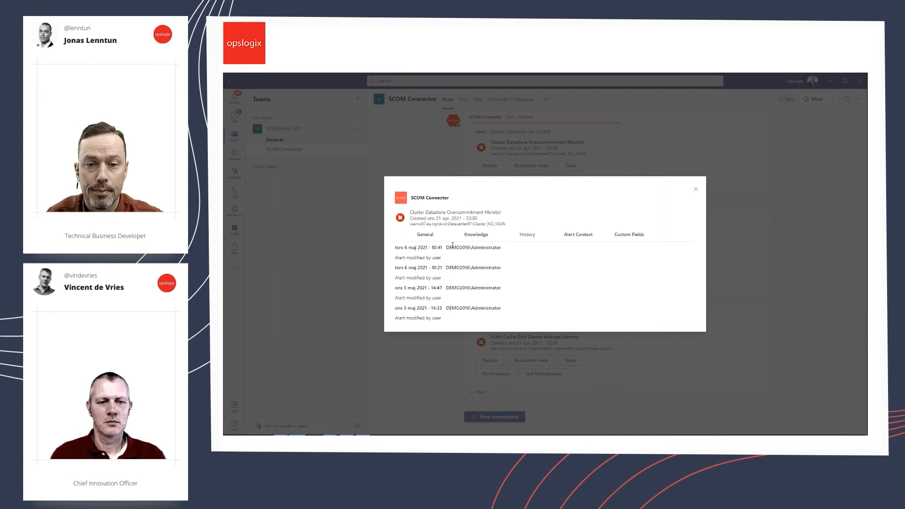
{"action": "left_click", "coordinate": [695, 191]}
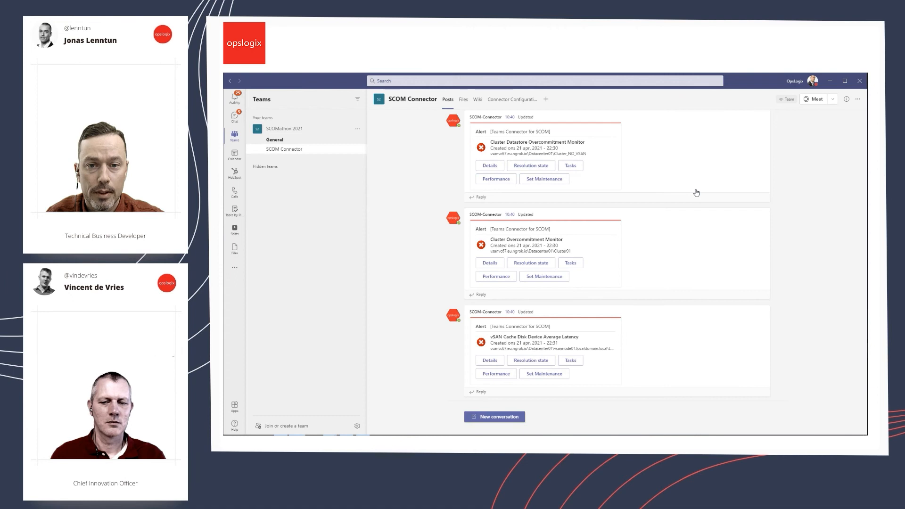
Step: Examine the resolution states and comment field offered for the Cluster Datastore Overcommitment Monitor alert, and close the dialog without updating
{"action": "left_click", "coordinate": [524, 166]}
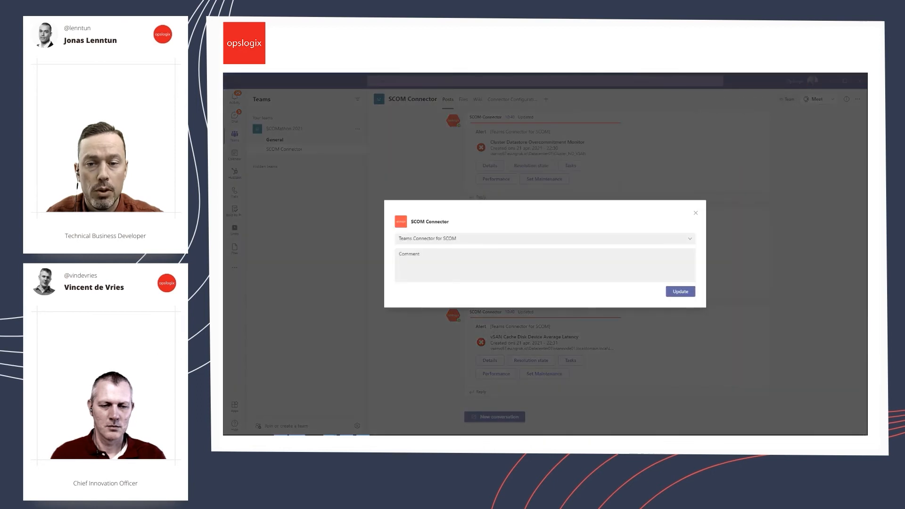
{"action": "left_click", "coordinate": [669, 242]}
{"action": "scroll", "coordinate": [452, 292], "scroll_direction": "down", "scroll_amount": 4}
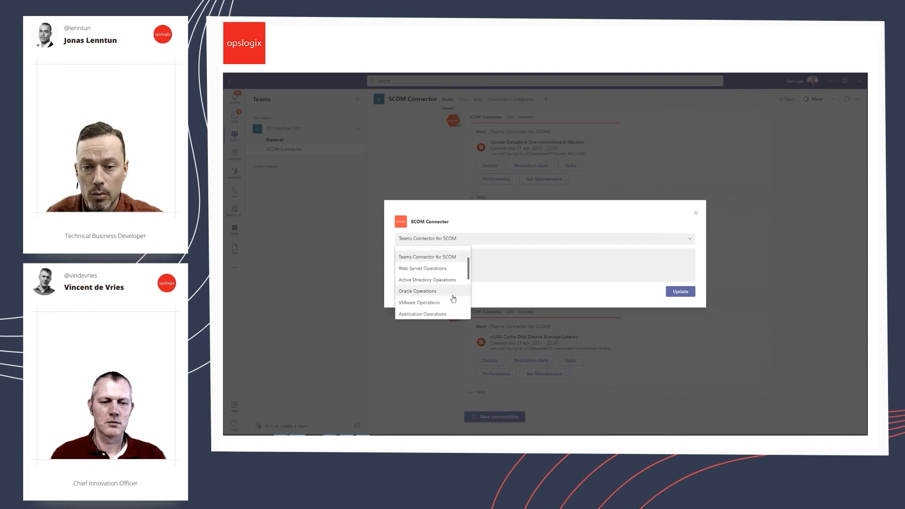
{"action": "scroll", "coordinate": [453, 298], "scroll_direction": "up", "scroll_amount": 2}
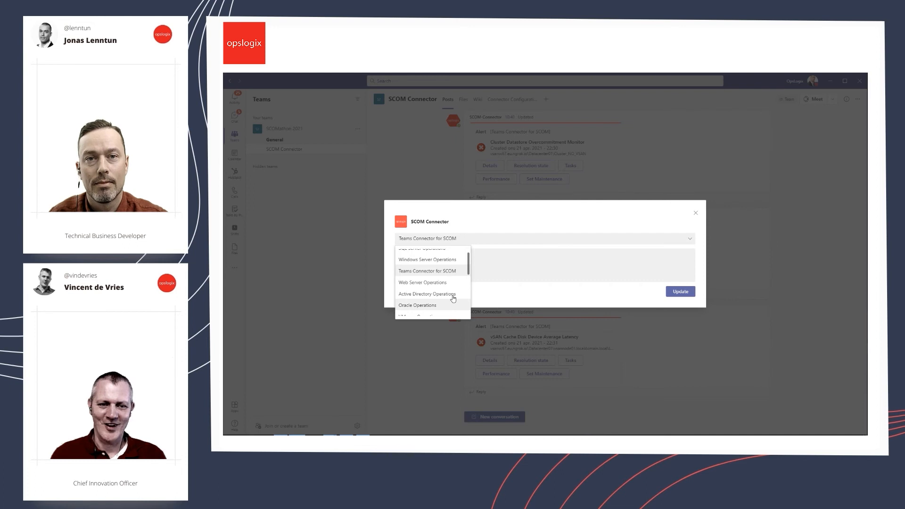
{"action": "scroll", "coordinate": [453, 295], "scroll_direction": "up", "scroll_amount": 2}
{"action": "left_click", "coordinate": [490, 254]}
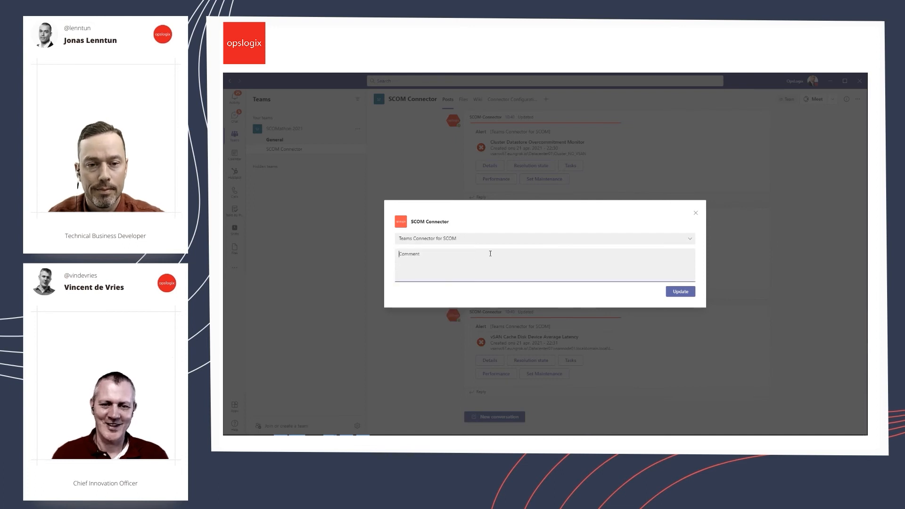
{"action": "left_click", "coordinate": [696, 213]}
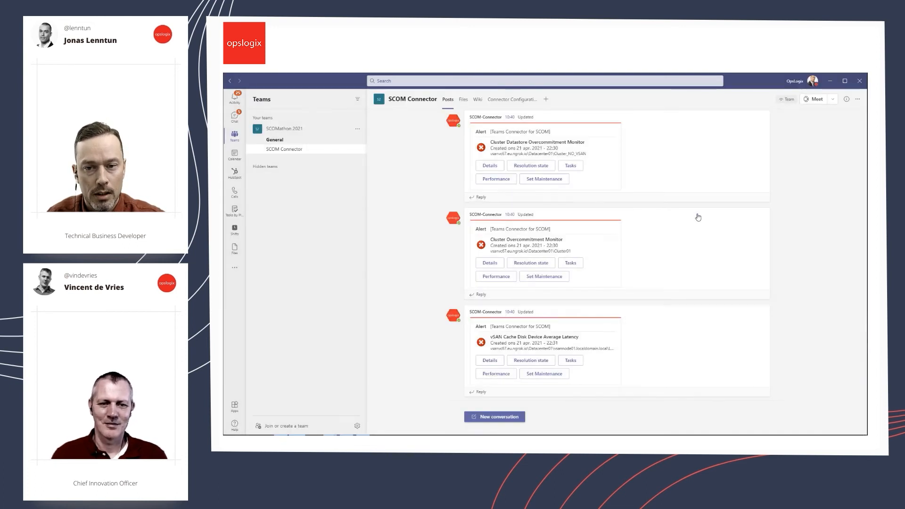
Step: Examine the tasks and performance charts of the Cluster Overcommitment Monitor alert, hiding and reshowing the Datastore series
{"action": "left_click", "coordinate": [571, 262]}
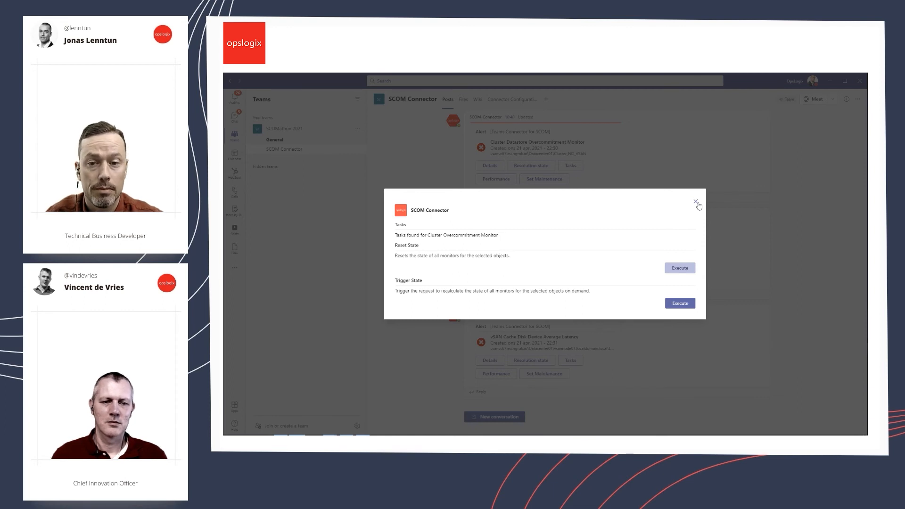
{"action": "left_click", "coordinate": [696, 203]}
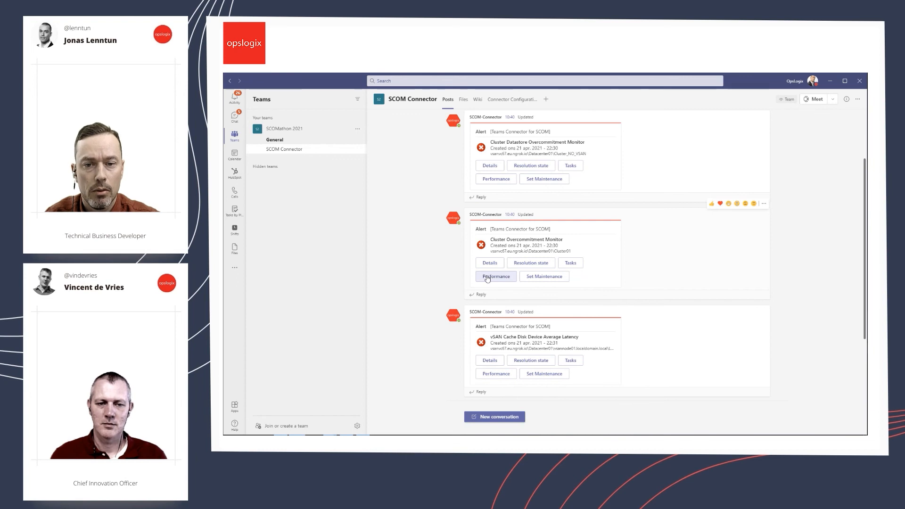
{"action": "left_click", "coordinate": [487, 278]}
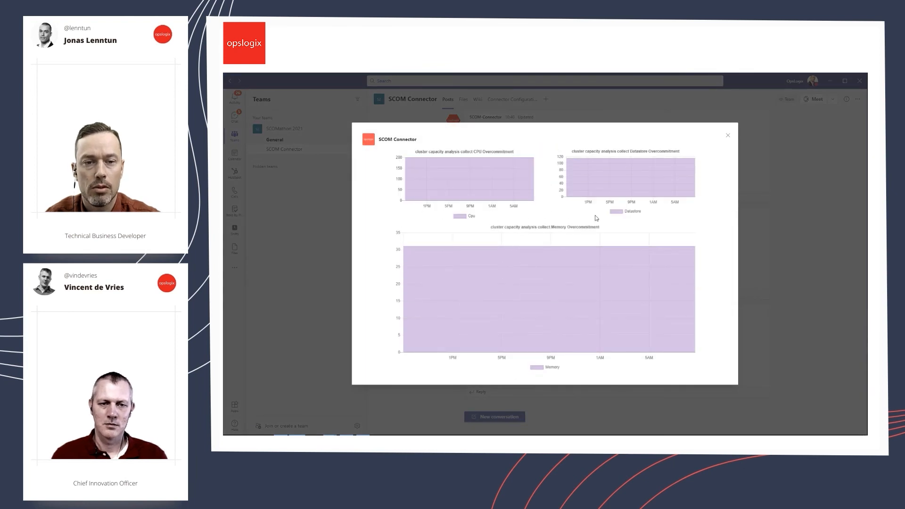
{"action": "left_click", "coordinate": [620, 213]}
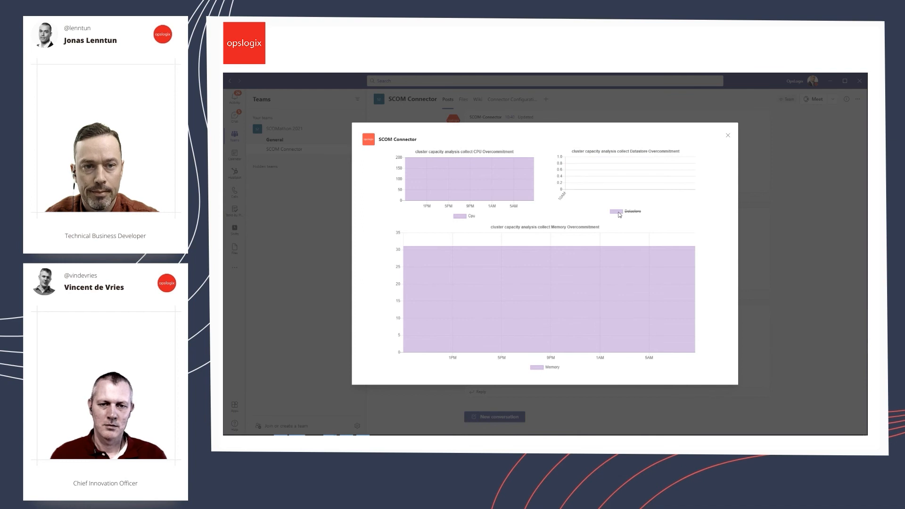
{"action": "left_click", "coordinate": [619, 213]}
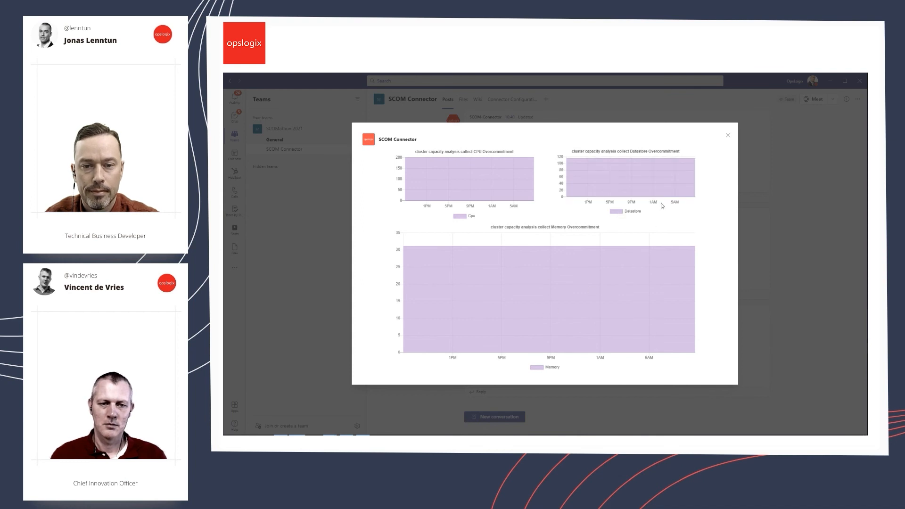
Step: Close the performance charts and start setting maintenance for the Cluster Overcommitment Monitor alert with the comment "Under maintenance"
{"action": "left_click", "coordinate": [727, 136]}
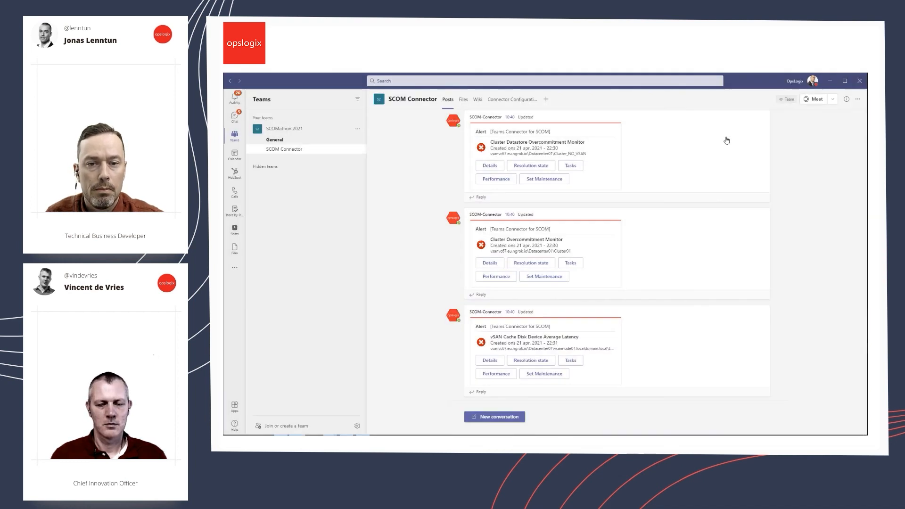
{"action": "left_click", "coordinate": [547, 180]}
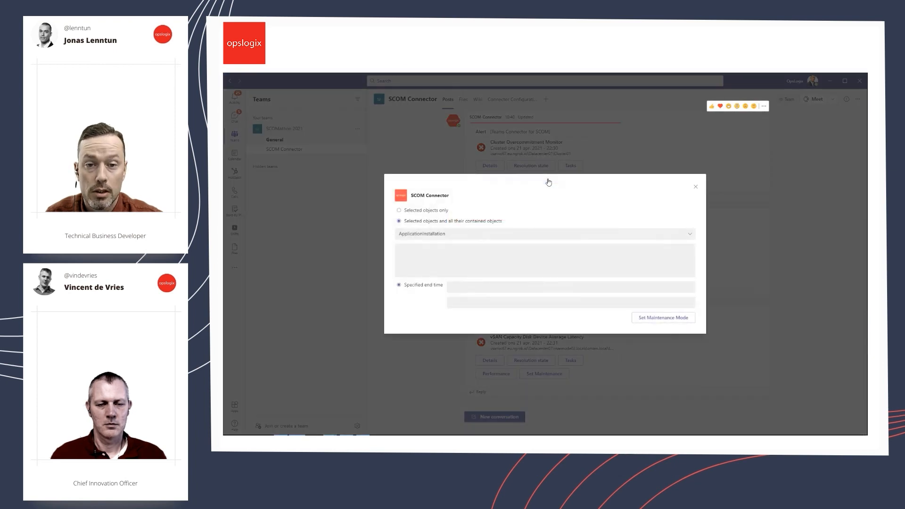
{"action": "left_click", "coordinate": [427, 255]}
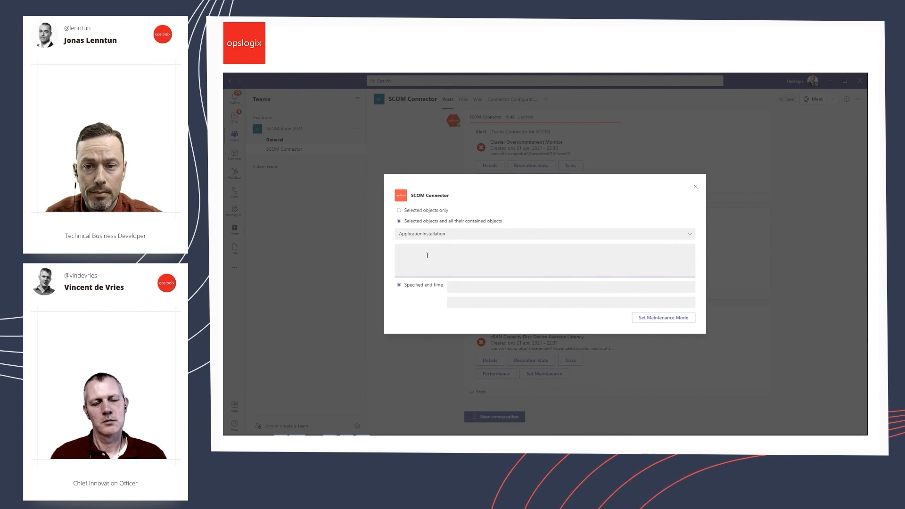
{"action": "type", "text": "Und"}
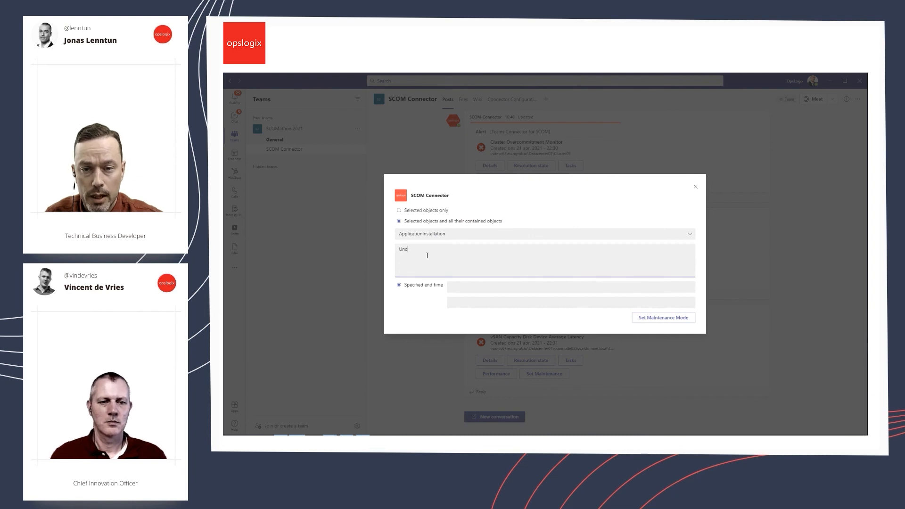
{"action": "type", "text": "er maintenance"}
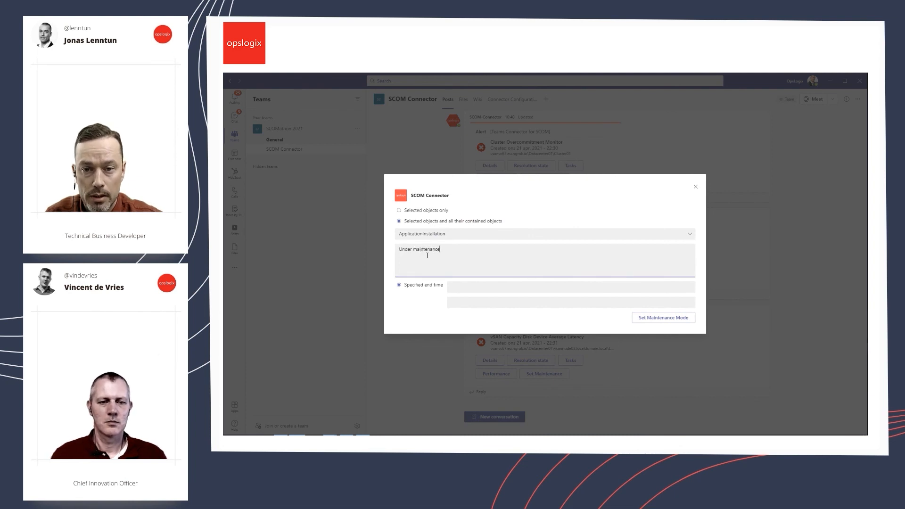
Step: Set the maintenance end time to May 10, 2021 at 10:00 and put the alert's objects into maintenance mode
{"action": "left_click", "coordinate": [453, 286]}
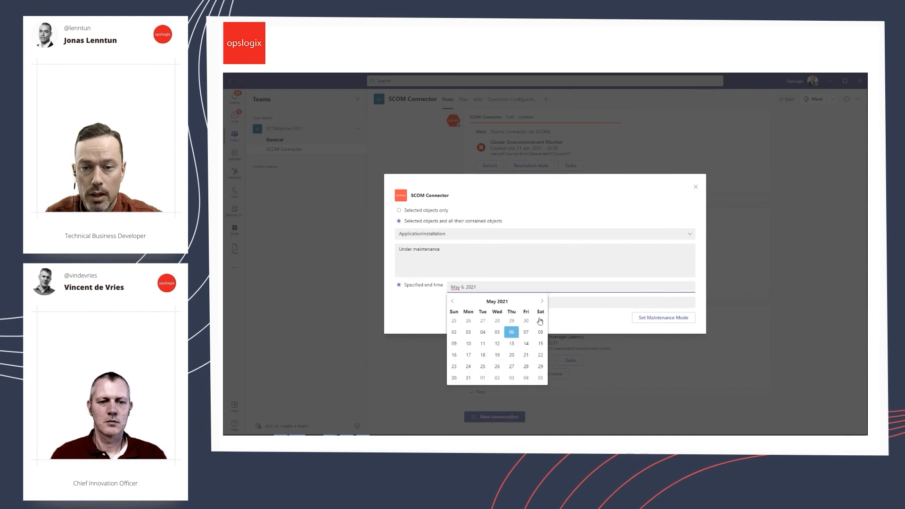
{"action": "left_click", "coordinate": [468, 343]}
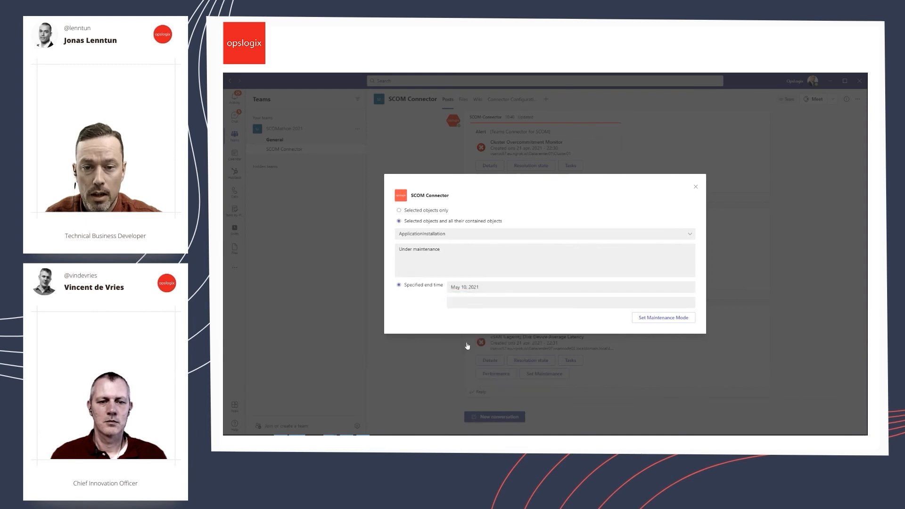
{"action": "left_click", "coordinate": [473, 302]}
{"action": "scroll", "coordinate": [462, 342], "scroll_direction": "down", "scroll_amount": 3}
{"action": "left_click", "coordinate": [456, 320]}
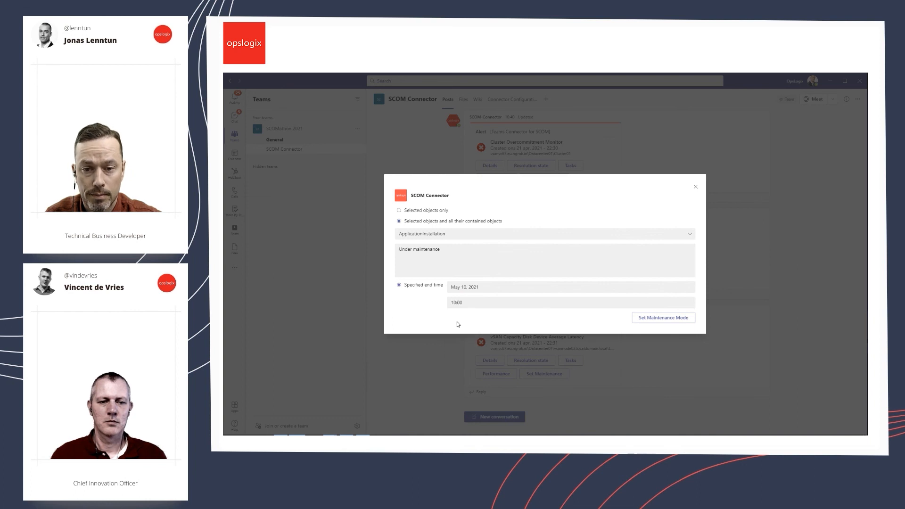
{"action": "left_click", "coordinate": [646, 323]}
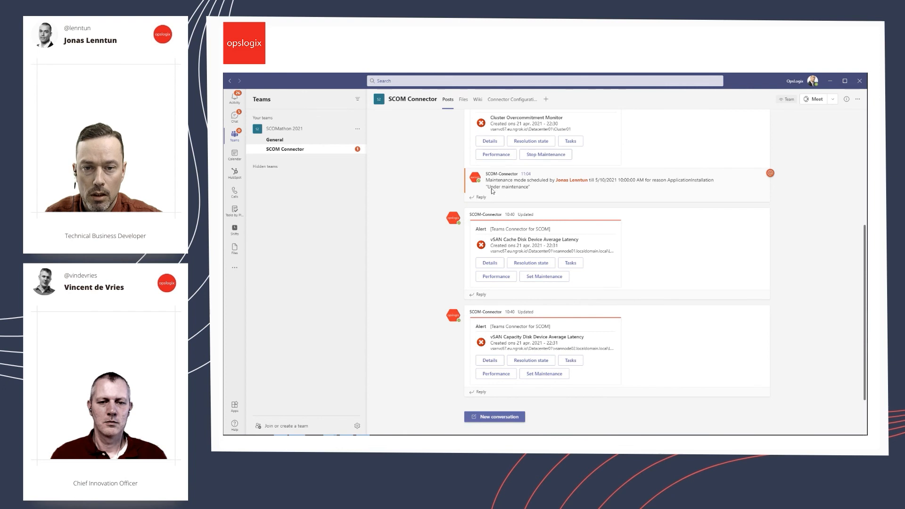
Step: Reply under the maintenance notice, mentioning the colleague and asking "do you want me to create a ServiceNow Ticket?"
{"action": "left_click_drag", "start_coordinate": [511, 180], "coordinate": [561, 191]}
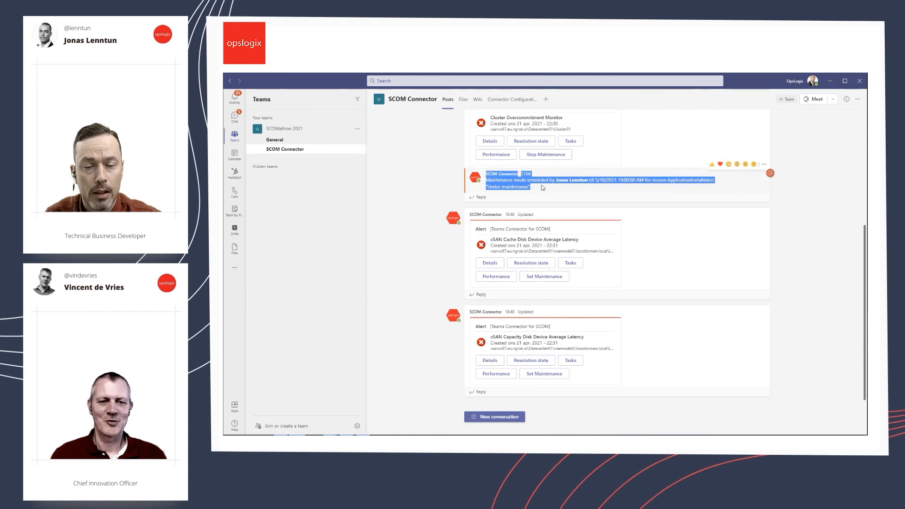
{"action": "left_click", "coordinate": [541, 189]}
{"action": "left_click", "coordinate": [493, 198]}
{"action": "type", "text": "@vin"}
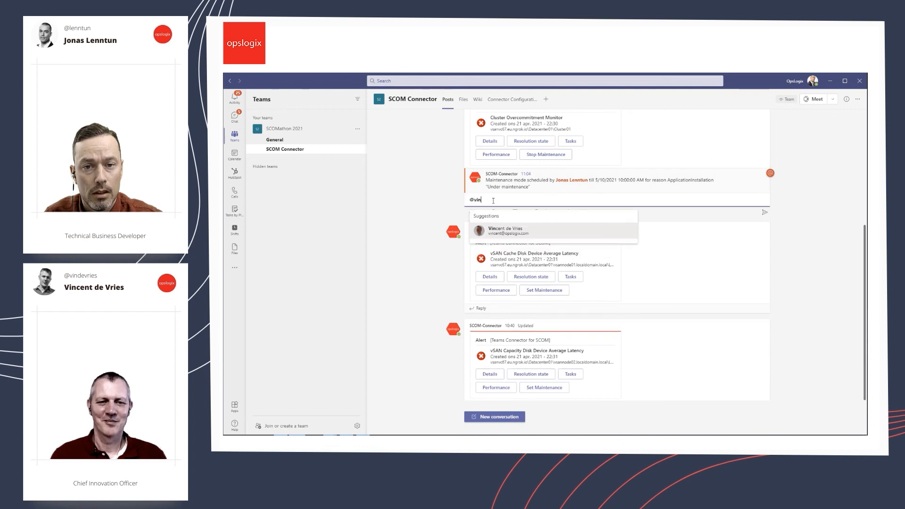
{"action": "key", "text": "Return"}
{"action": "type", "text": ", do you wa"}
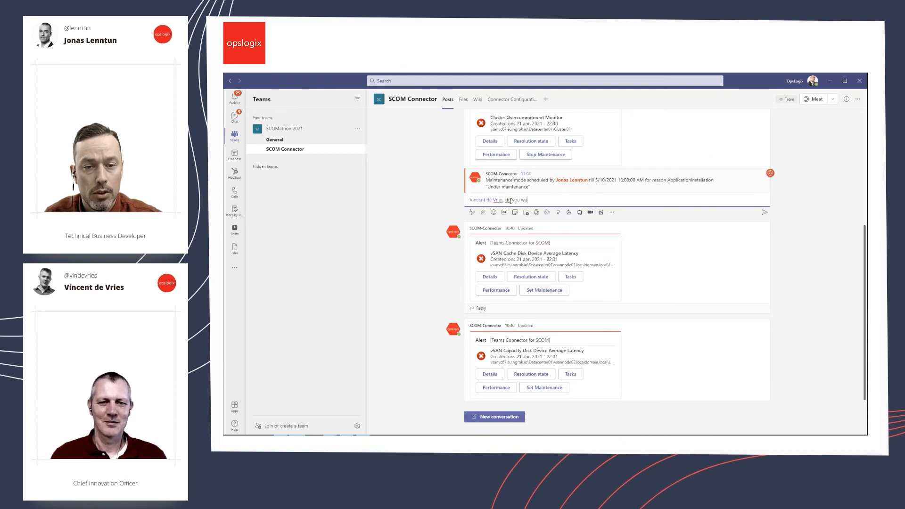
{"action": "type", "text": "nt me to create a ServiceNow Ticket?"}
{"action": "key", "text": "Return"}
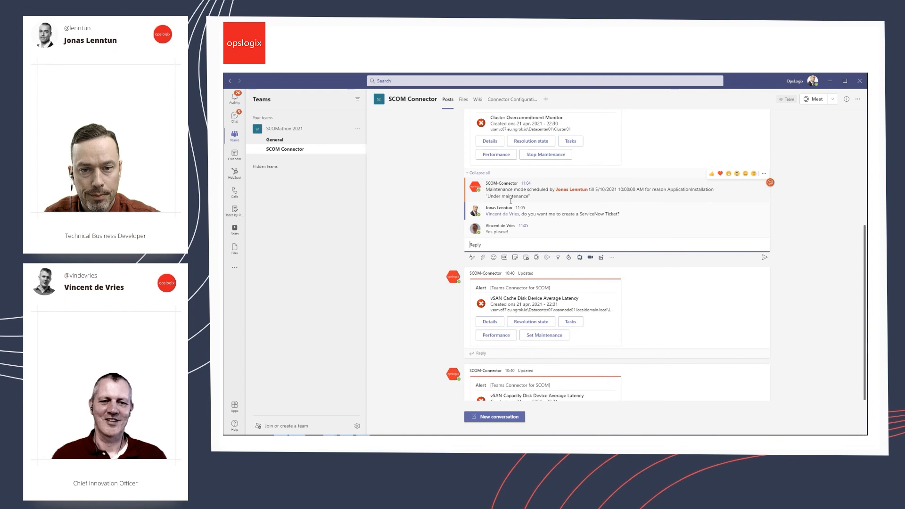
Step: Update the Cluster Overcommitment Monitor alert's resolution state to Create ServiceNow Ticket (TKT) with the comment "Forwarding as a ticket to ServiceNow"
{"action": "left_click", "coordinate": [527, 145]}
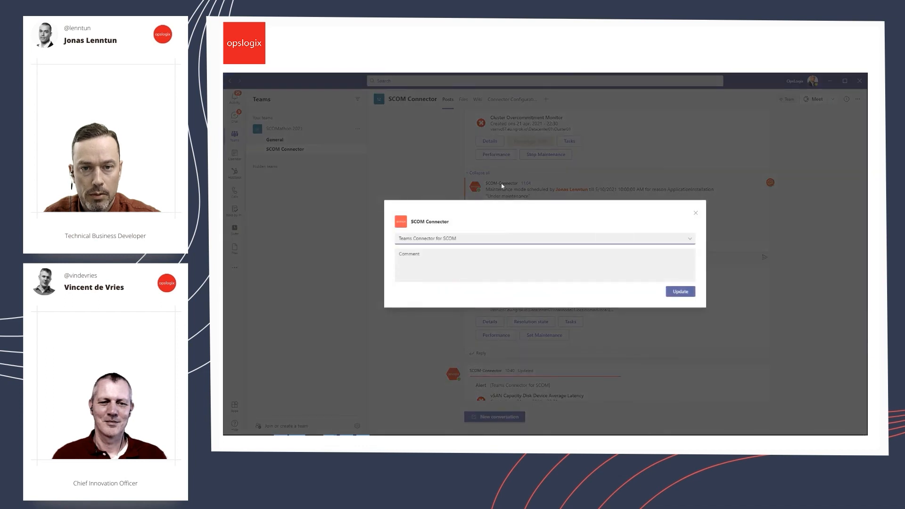
{"action": "left_click", "coordinate": [469, 242]}
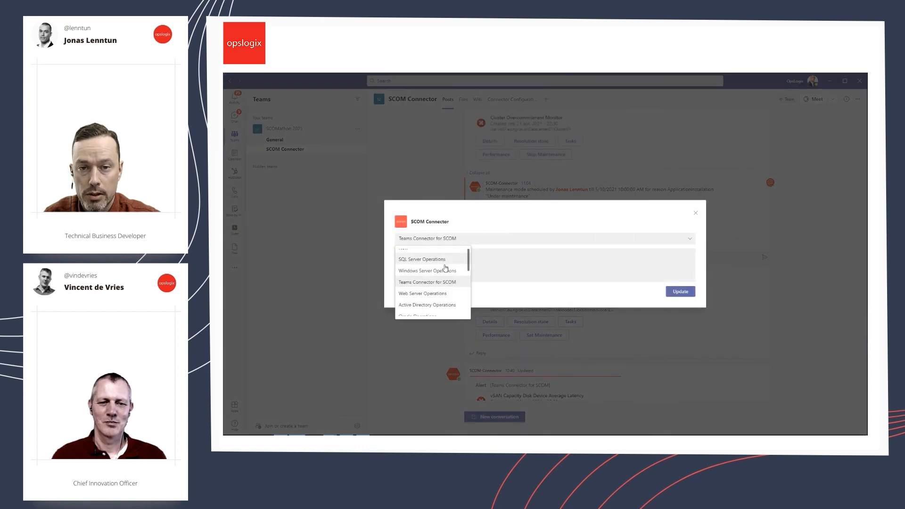
{"action": "scroll", "coordinate": [445, 269], "scroll_direction": "down", "scroll_amount": 1}
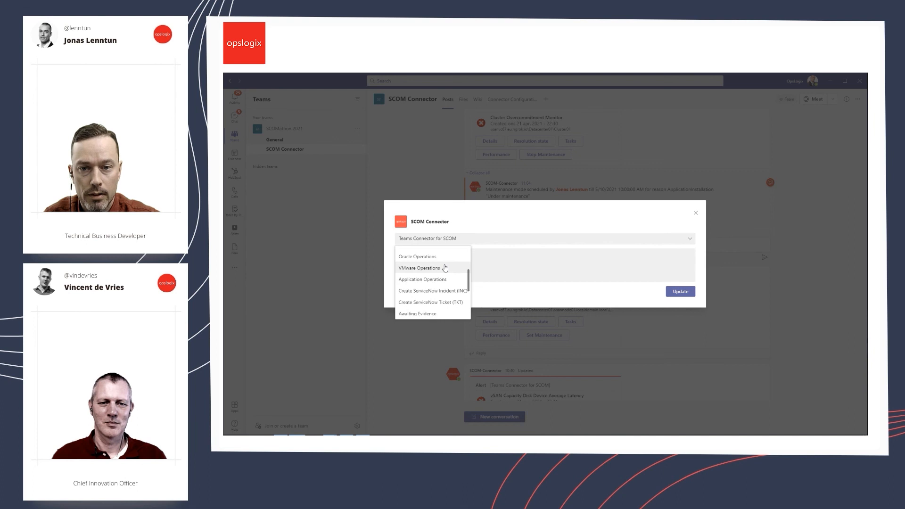
{"action": "left_click", "coordinate": [437, 304]}
{"action": "left_click", "coordinate": [432, 253]}
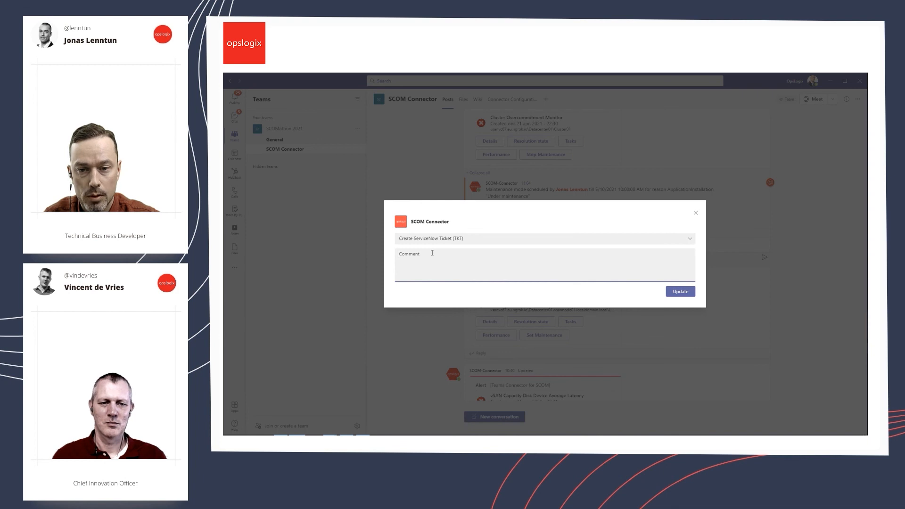
{"action": "type", "text": "For"}
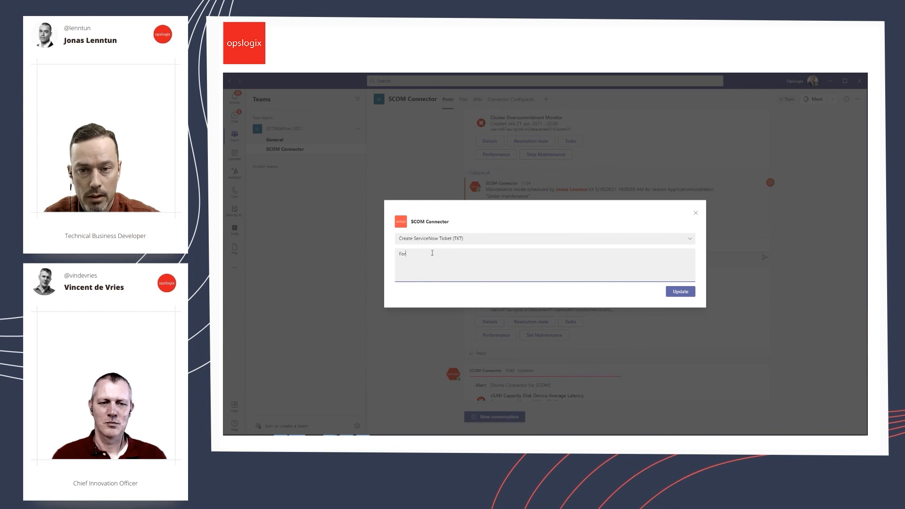
{"action": "type", "text": "warding as a ticket to ServiceNow"}
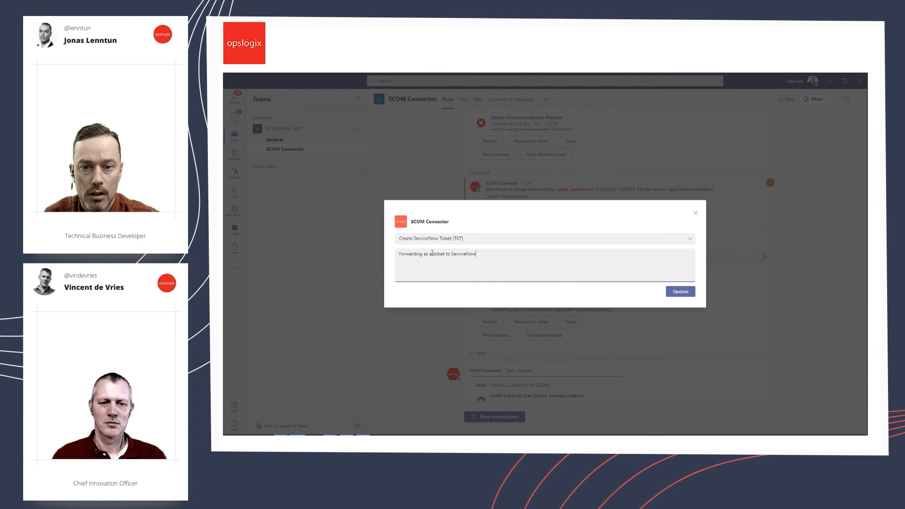
{"action": "left_click", "coordinate": [678, 293]}
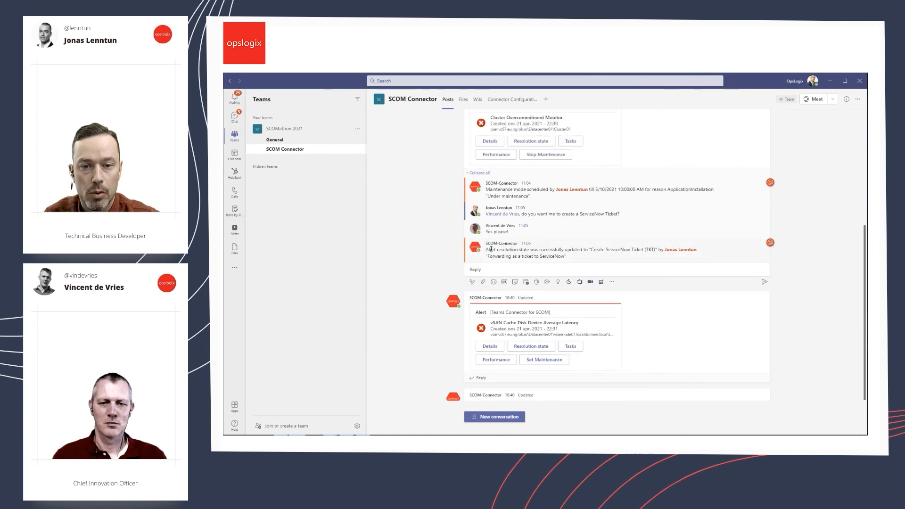
{"action": "left_click_drag", "start_coordinate": [486, 250], "coordinate": [581, 258]}
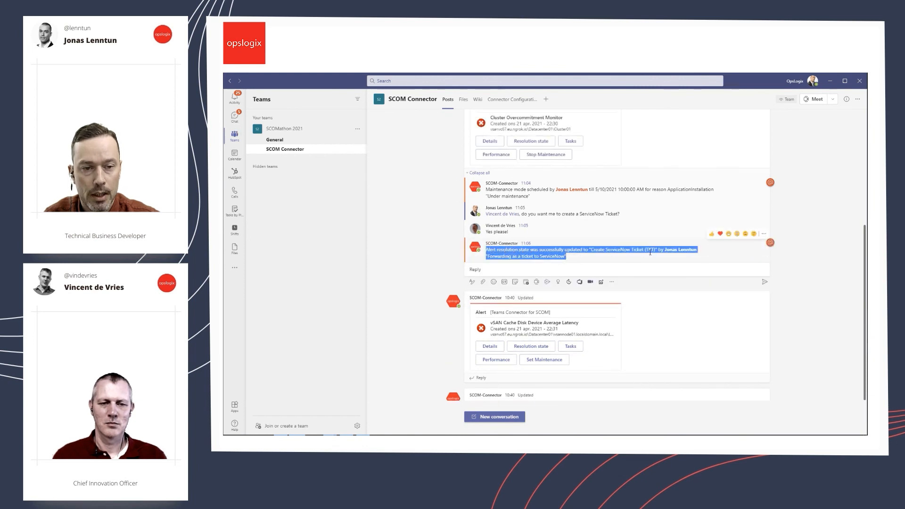
{"action": "left_click", "coordinate": [599, 259]}
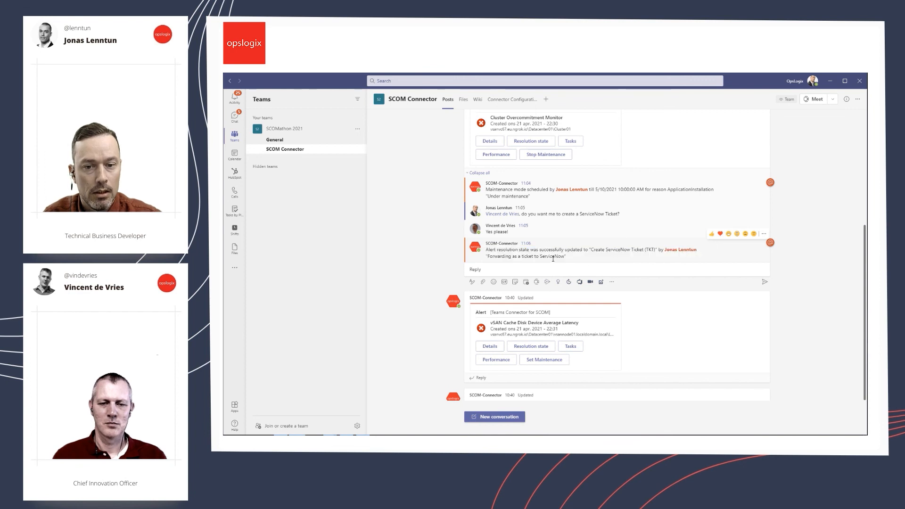